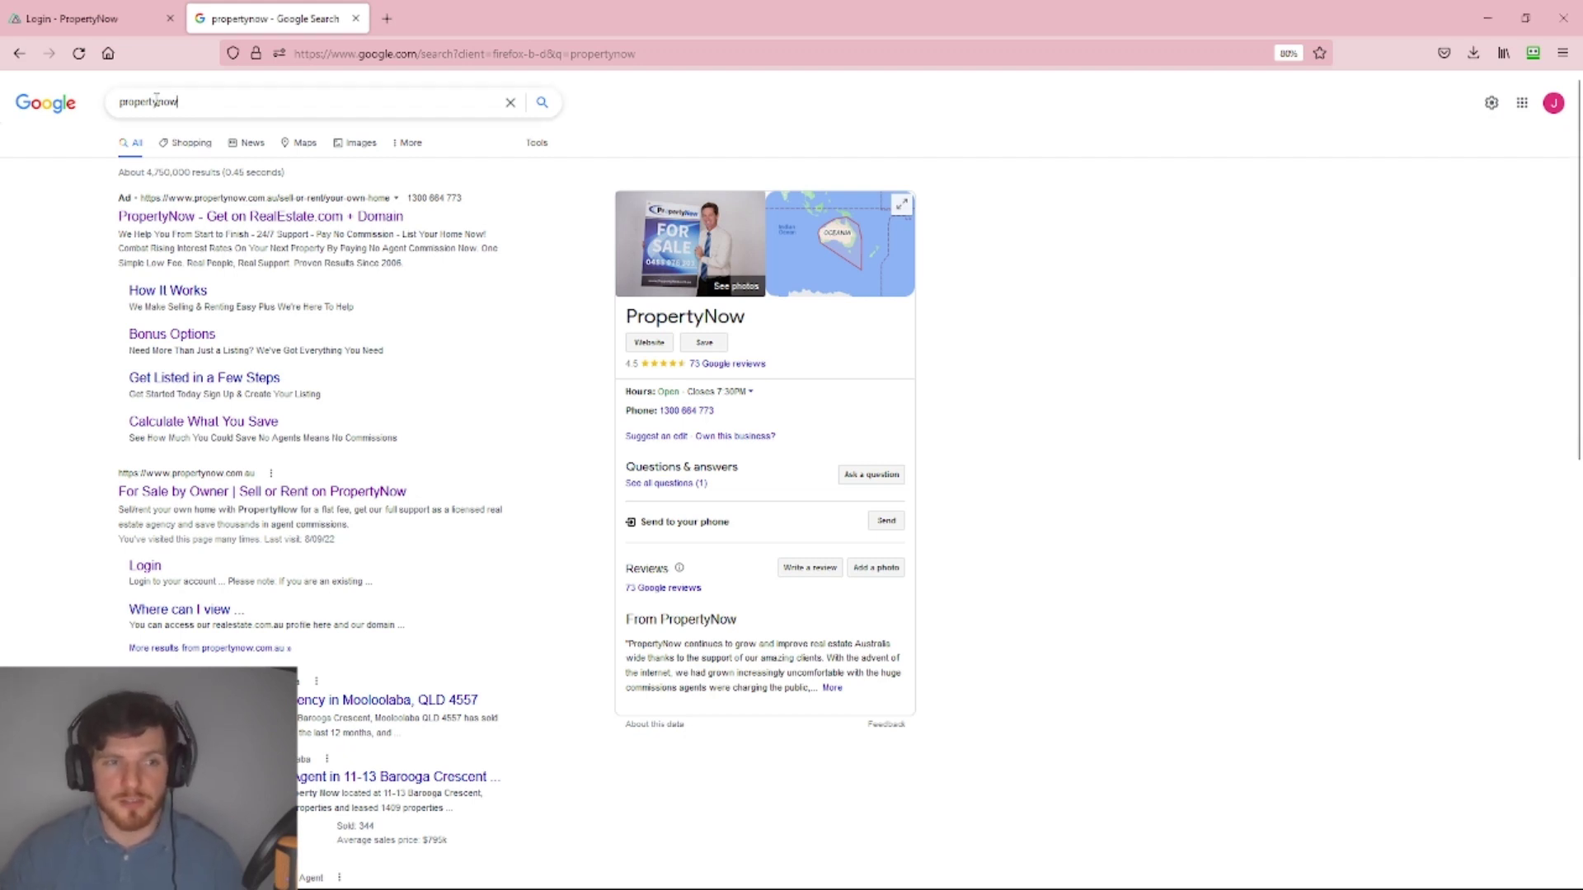
Open the 'For Sale by Owner | Sell or Rent on PropertyNow' result from the propertynow Google search.
{"action": "left_click_drag", "start_coordinate": [124, 102], "coordinate": [219, 94]}
{"action": "left_click", "coordinate": [218, 94]}
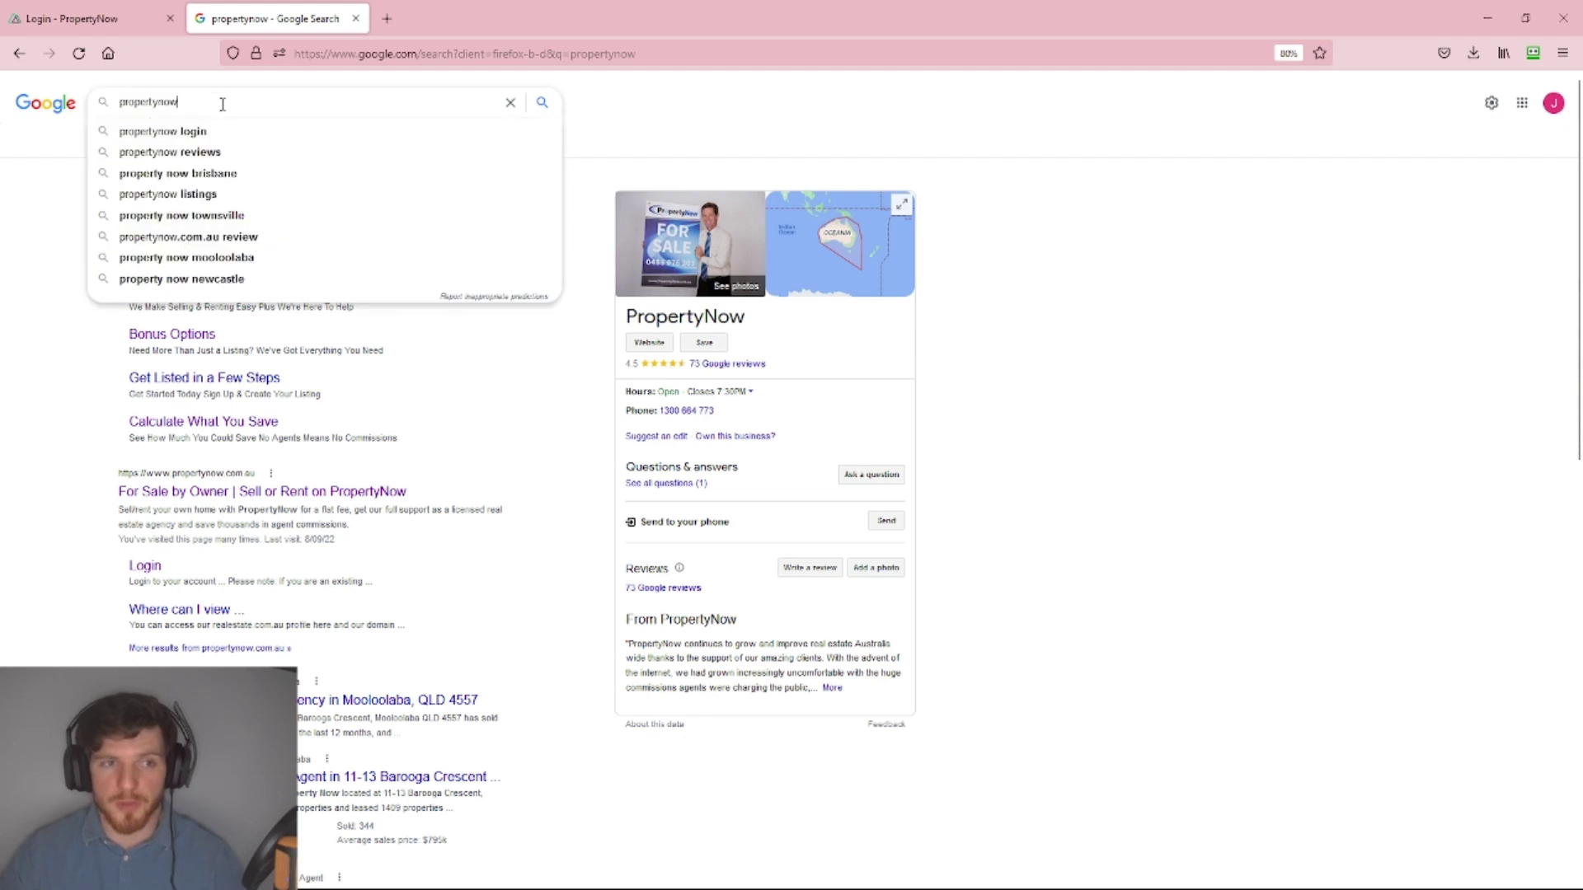
{"action": "left_click", "coordinate": [222, 493]}
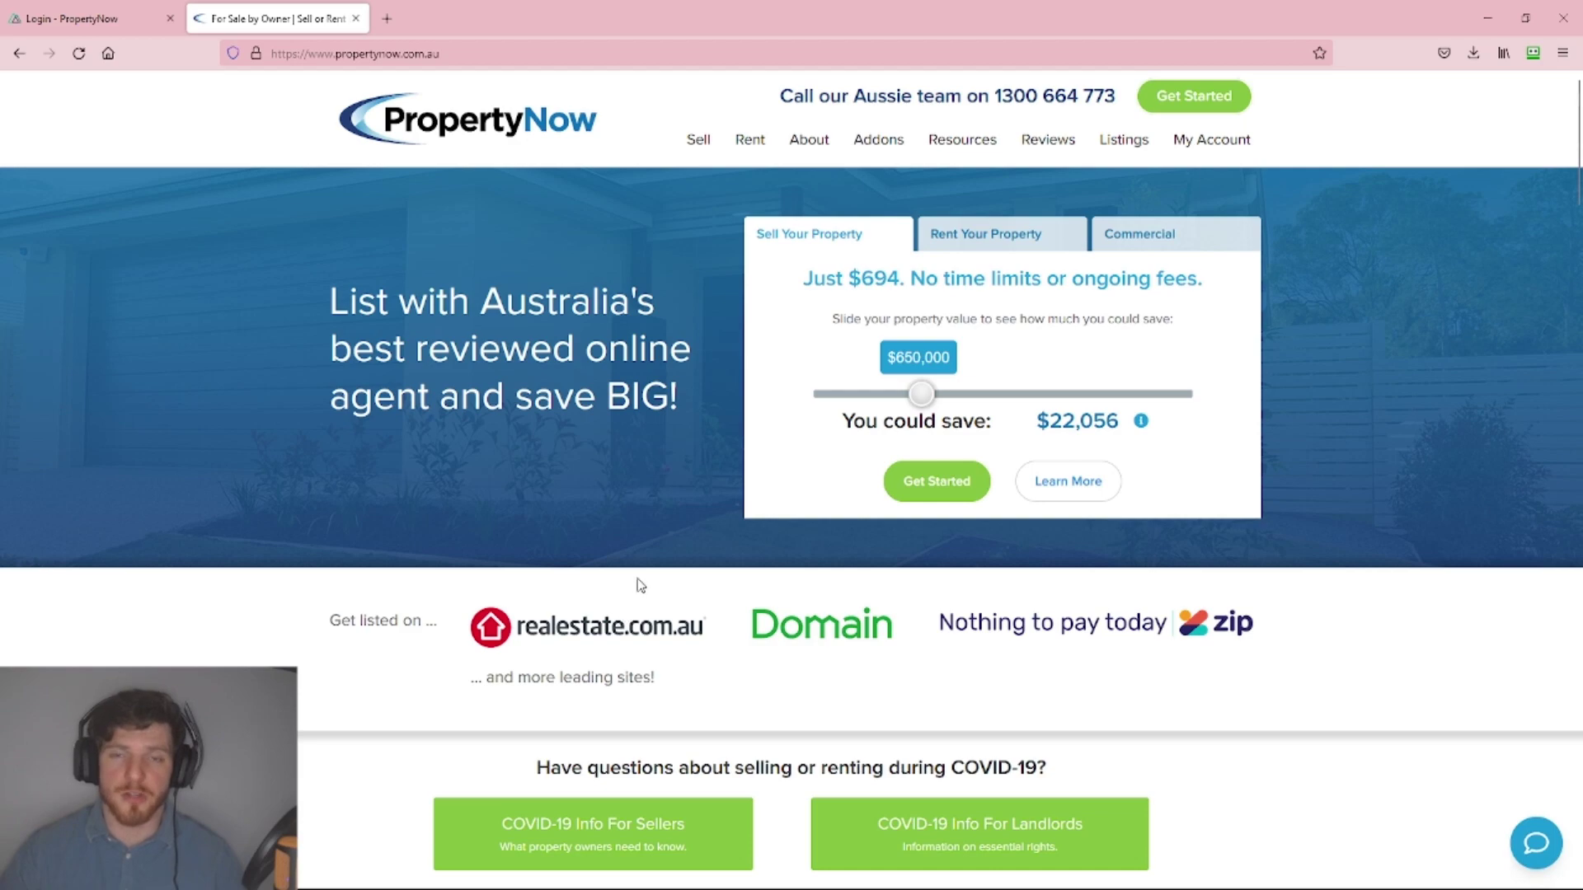
Sign in through My Account with the account e-mail and password to reach My properties.
{"action": "left_click", "coordinate": [1212, 141]}
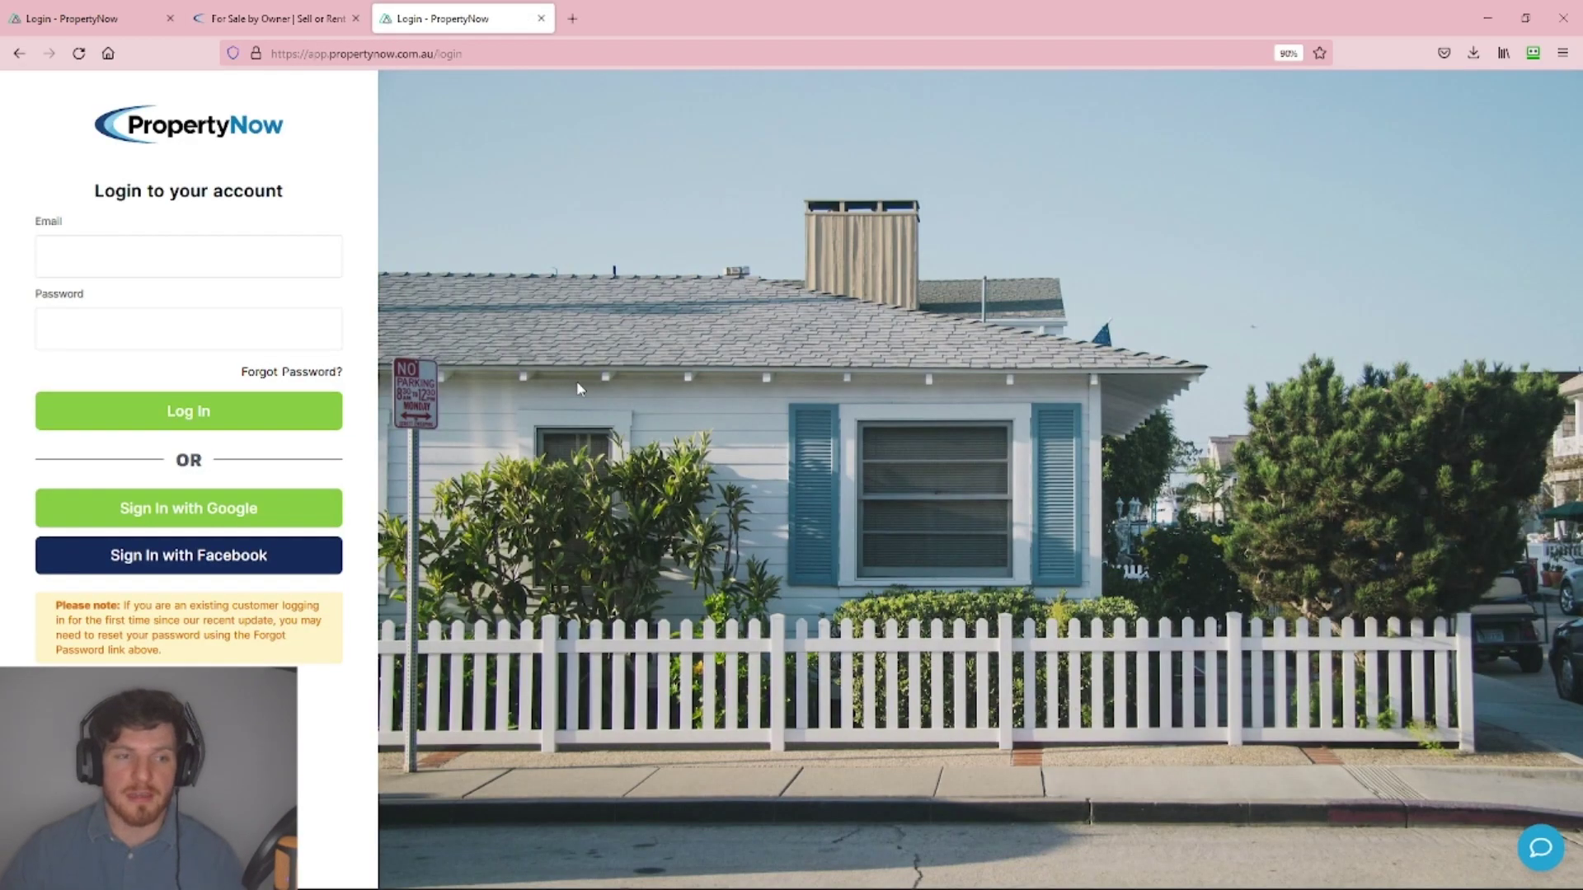
{"action": "left_click", "coordinate": [232, 258]}
{"action": "left_click", "coordinate": [230, 324]}
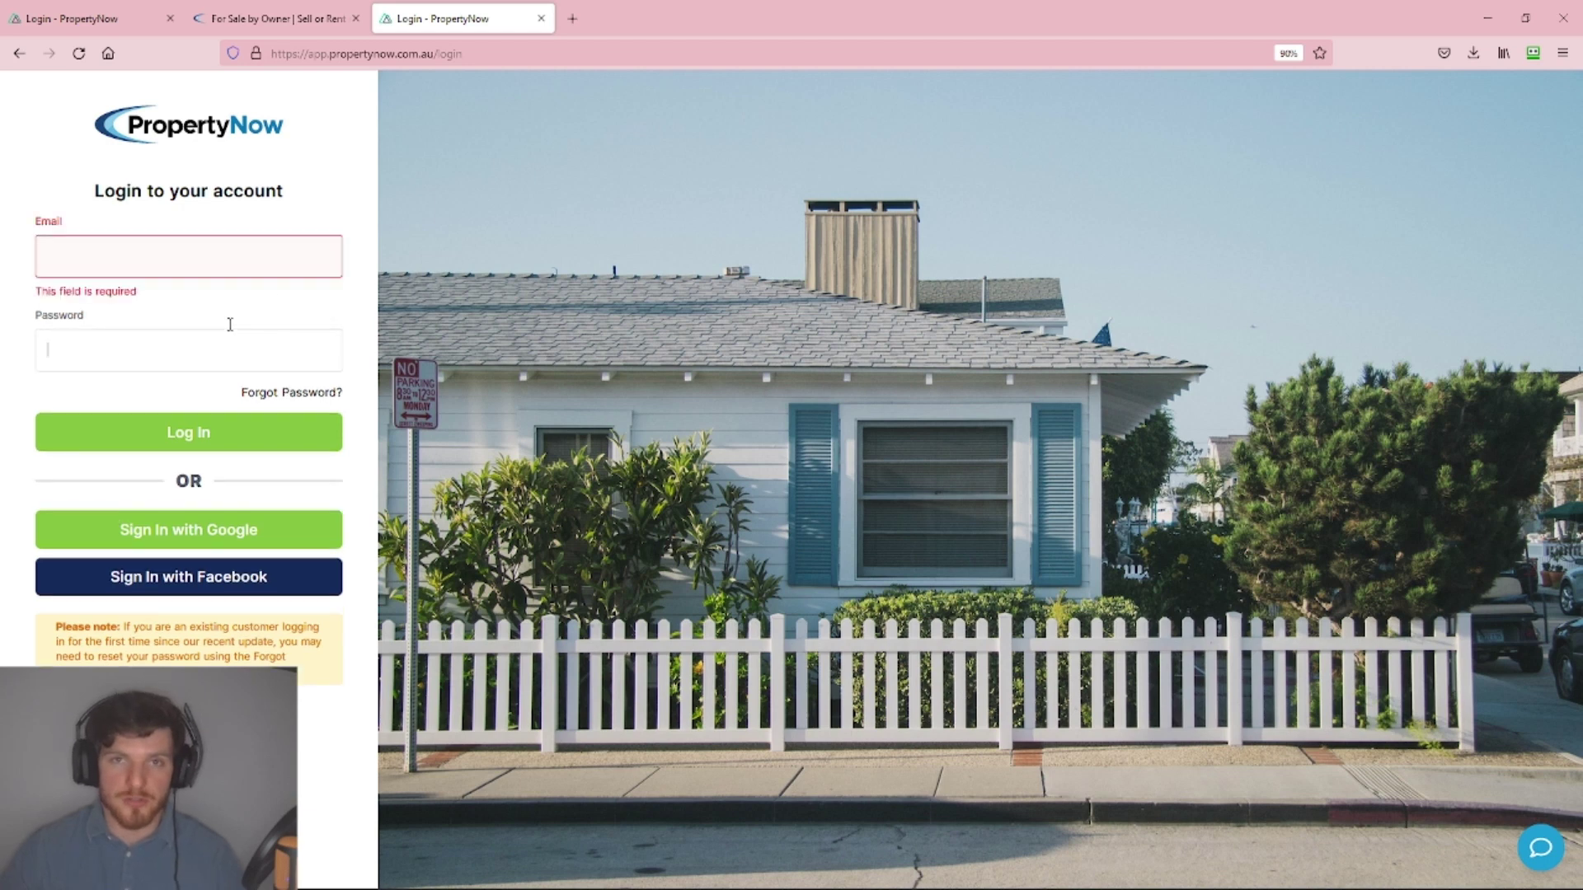
{"action": "left_click", "coordinate": [195, 541]}
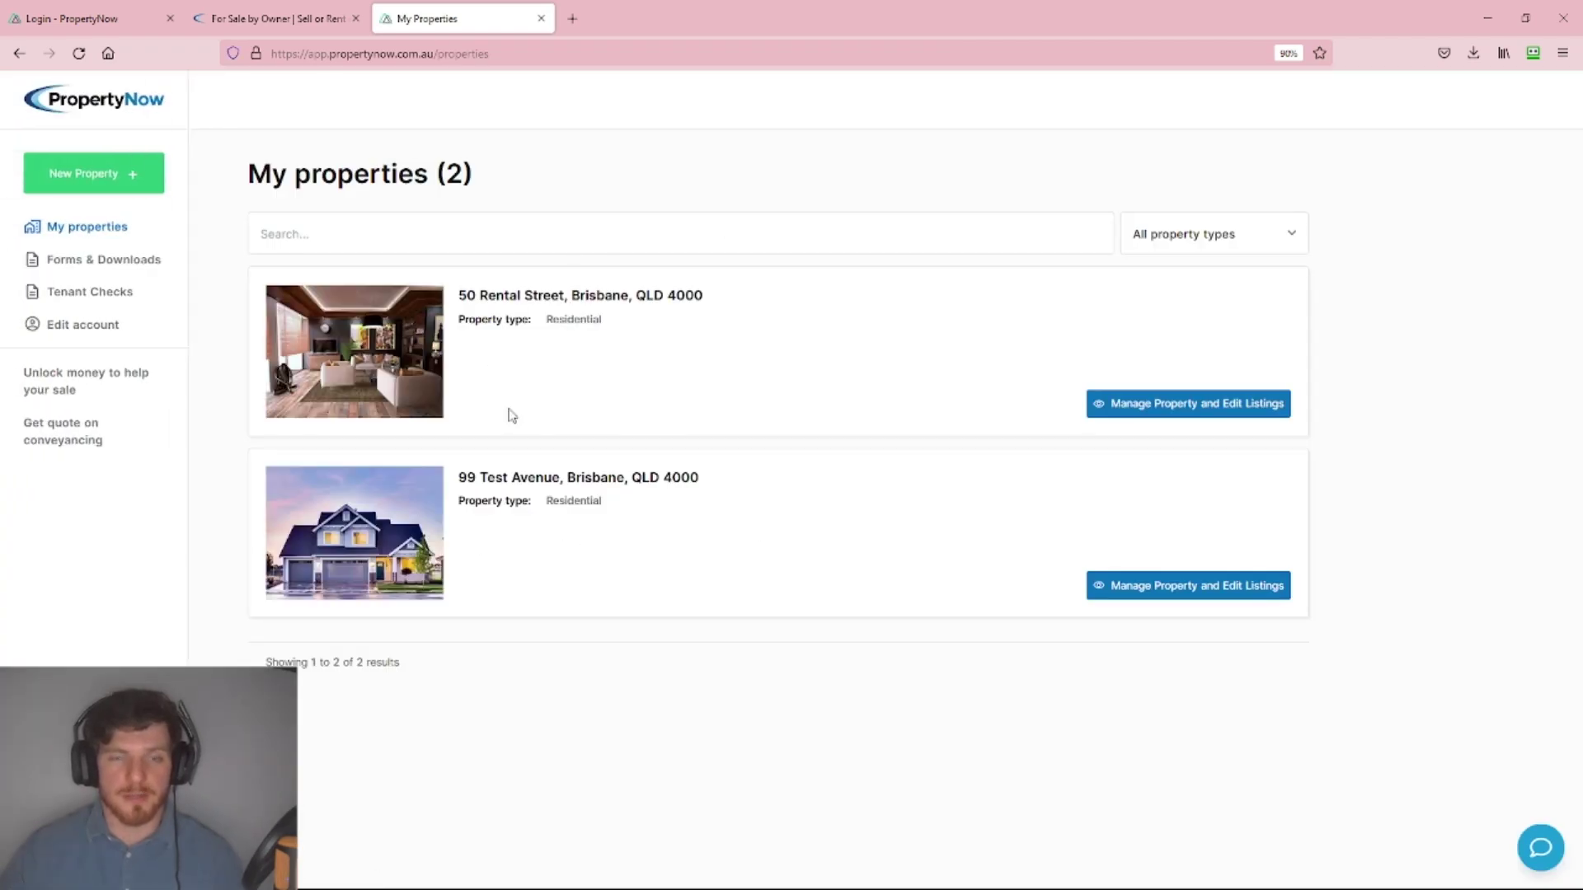
Open Edit account and review the first name, last name, phone and e-mail profile fields.
{"action": "left_click", "coordinate": [67, 334]}
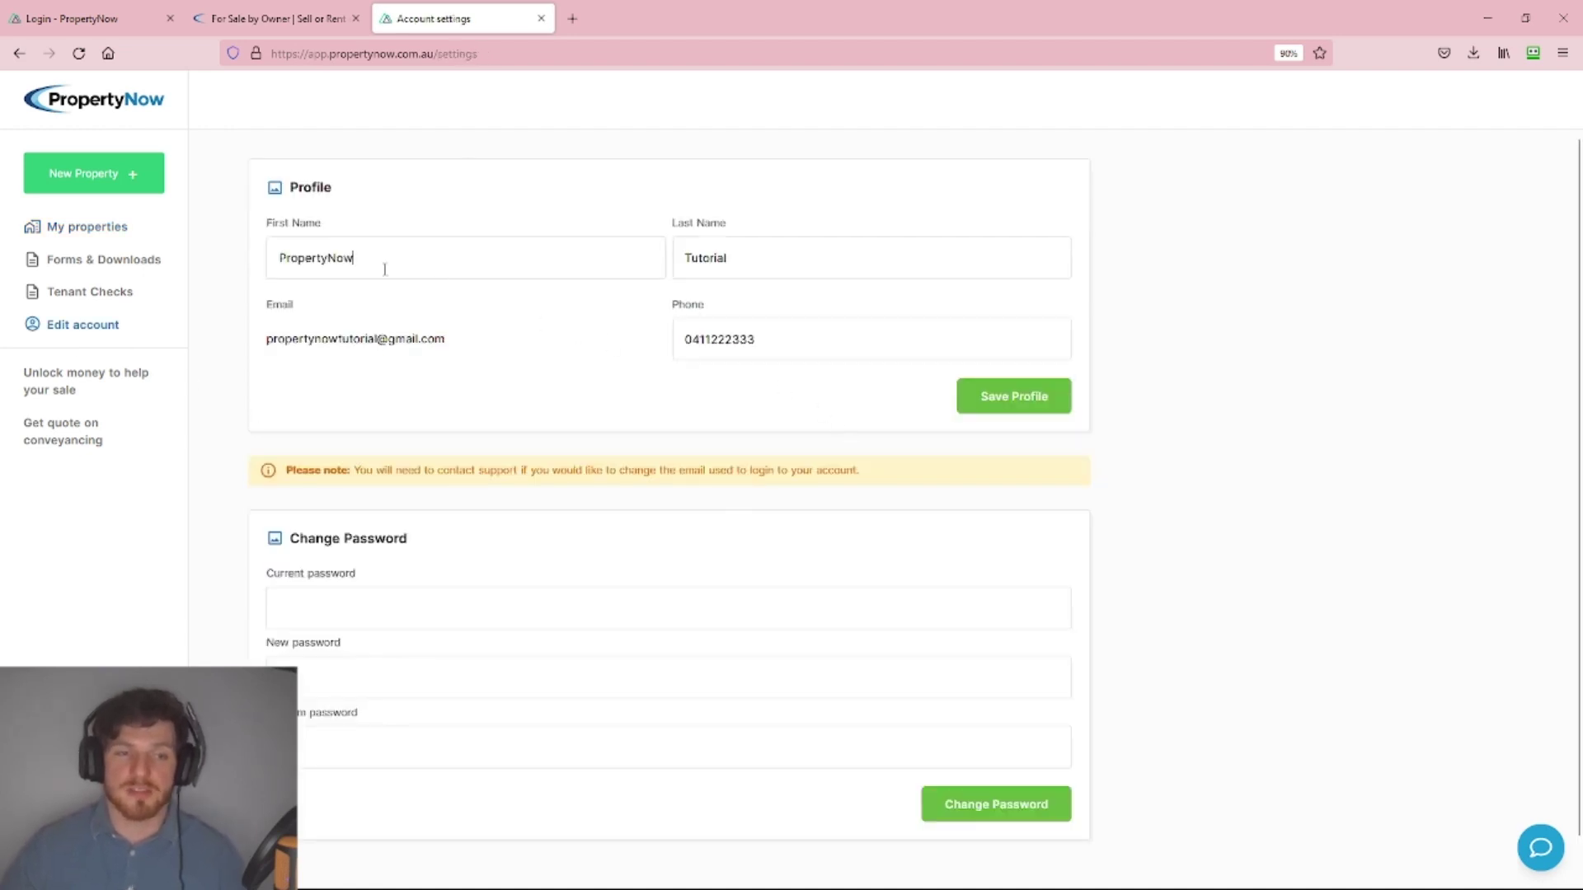
{"action": "left_click_drag", "start_coordinate": [381, 263], "coordinate": [262, 271]}
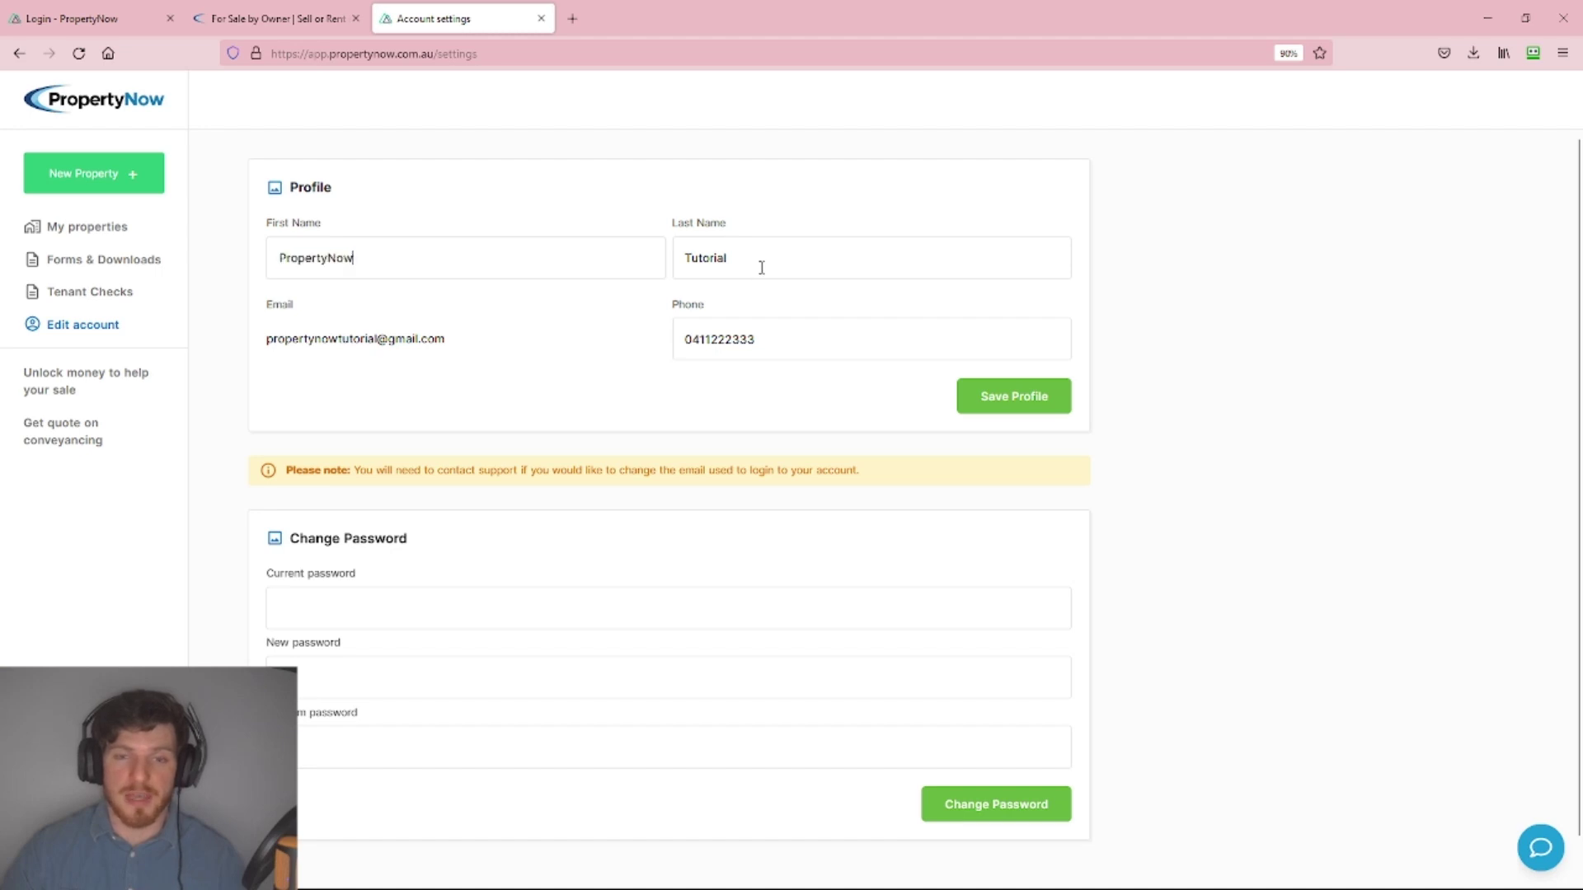
{"action": "left_click_drag", "start_coordinate": [762, 268], "coordinate": [683, 261]}
{"action": "left_click_drag", "start_coordinate": [775, 339], "coordinate": [674, 343]}
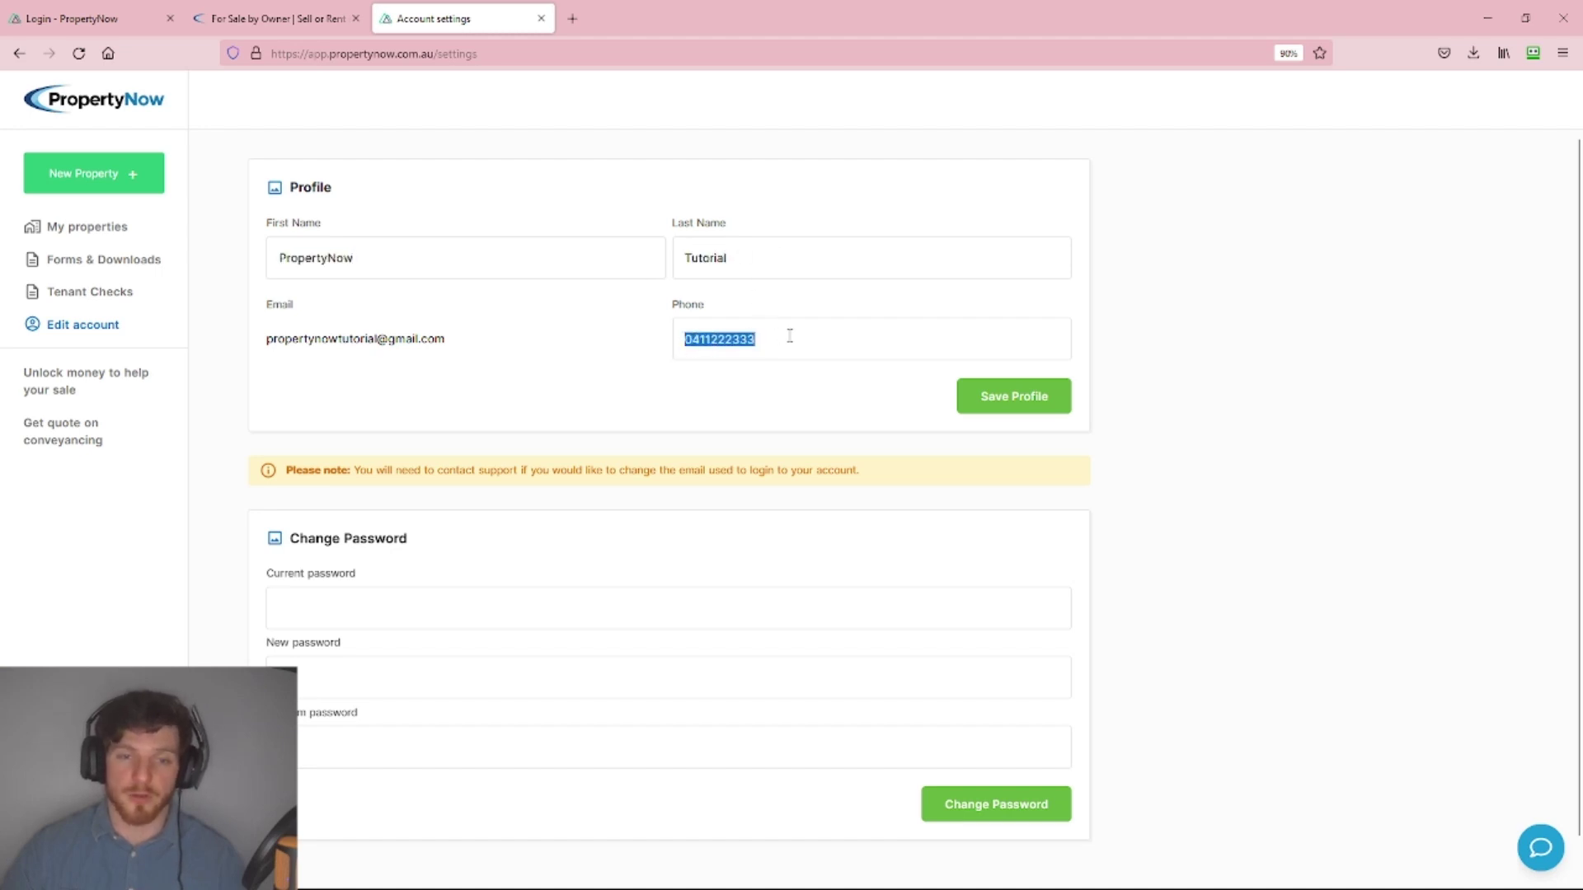
{"action": "left_click", "coordinate": [784, 338]}
{"action": "left_click_drag", "start_coordinate": [449, 339], "coordinate": [267, 354]}
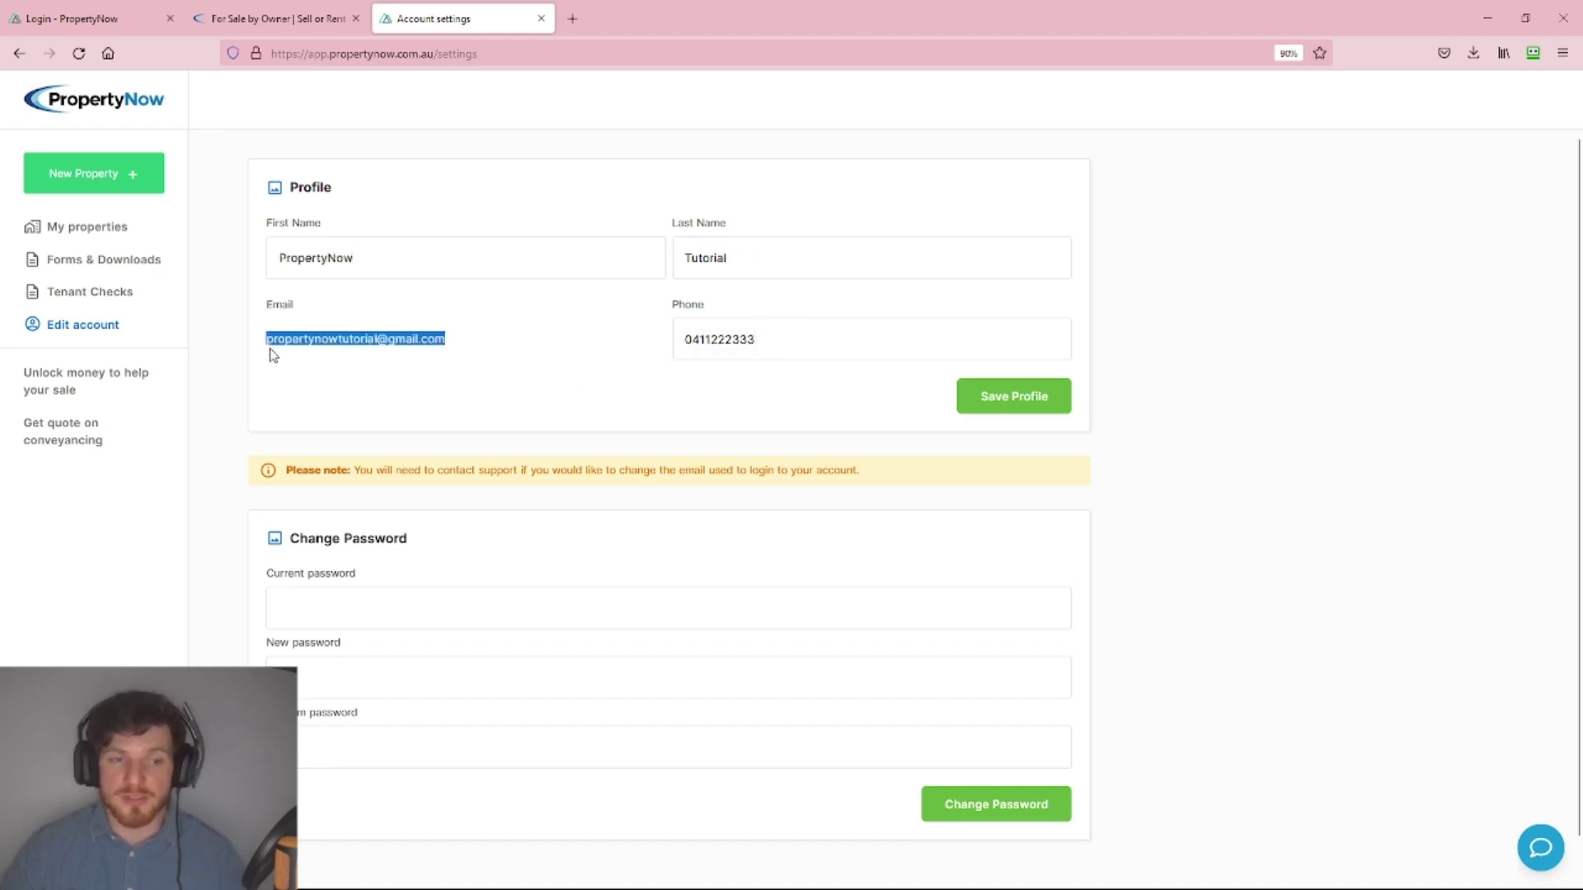
{"action": "left_click", "coordinate": [279, 358]}
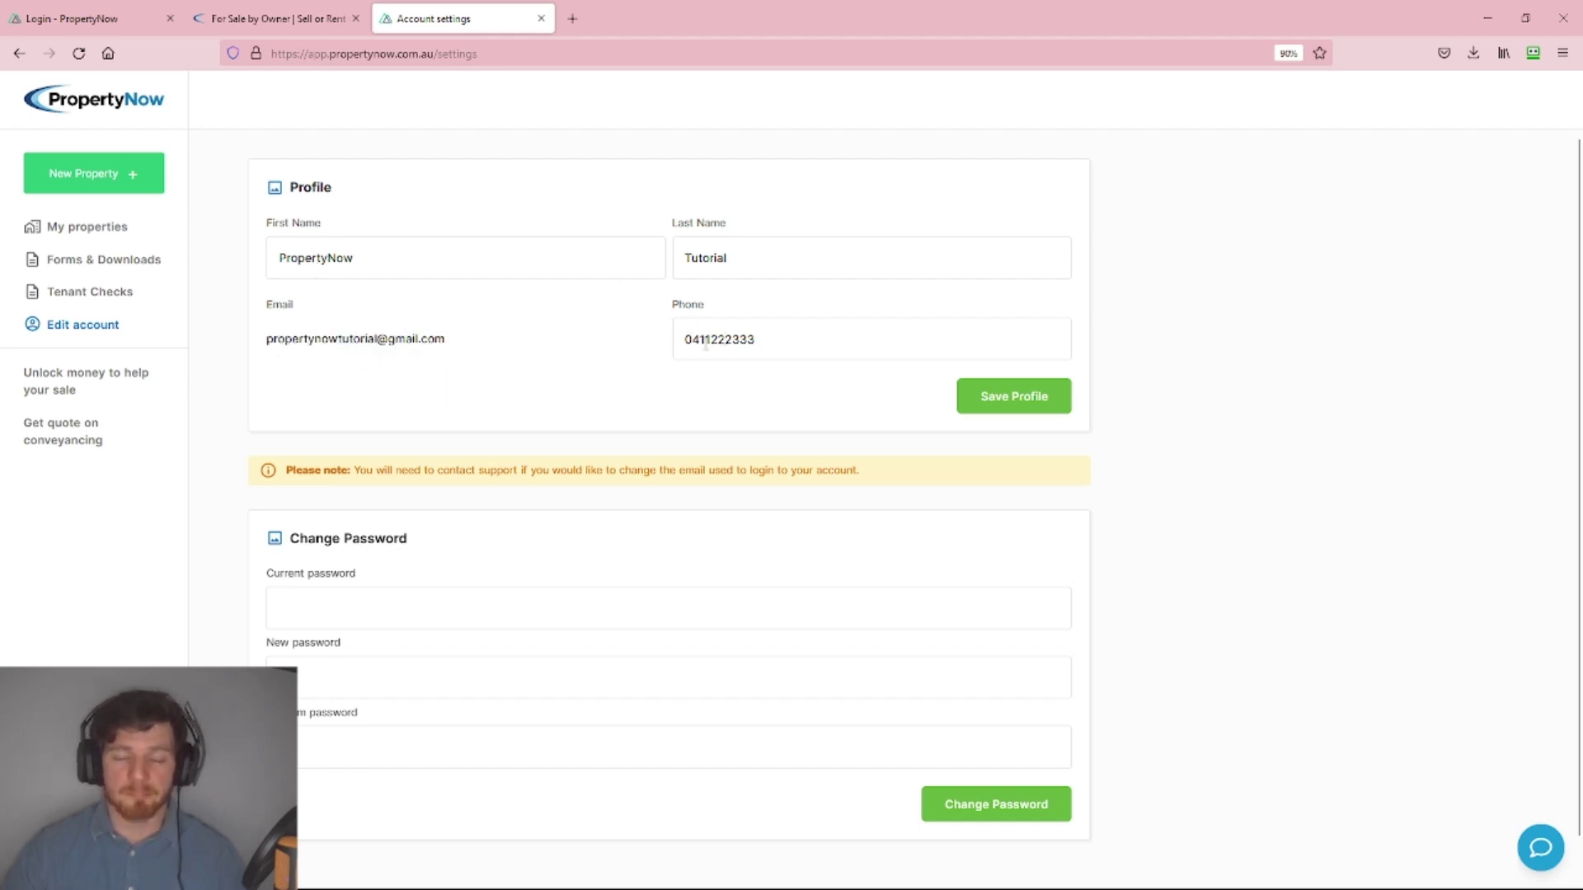
{"action": "left_click_drag", "start_coordinate": [447, 339], "coordinate": [272, 344]}
{"action": "left_click", "coordinate": [362, 356]}
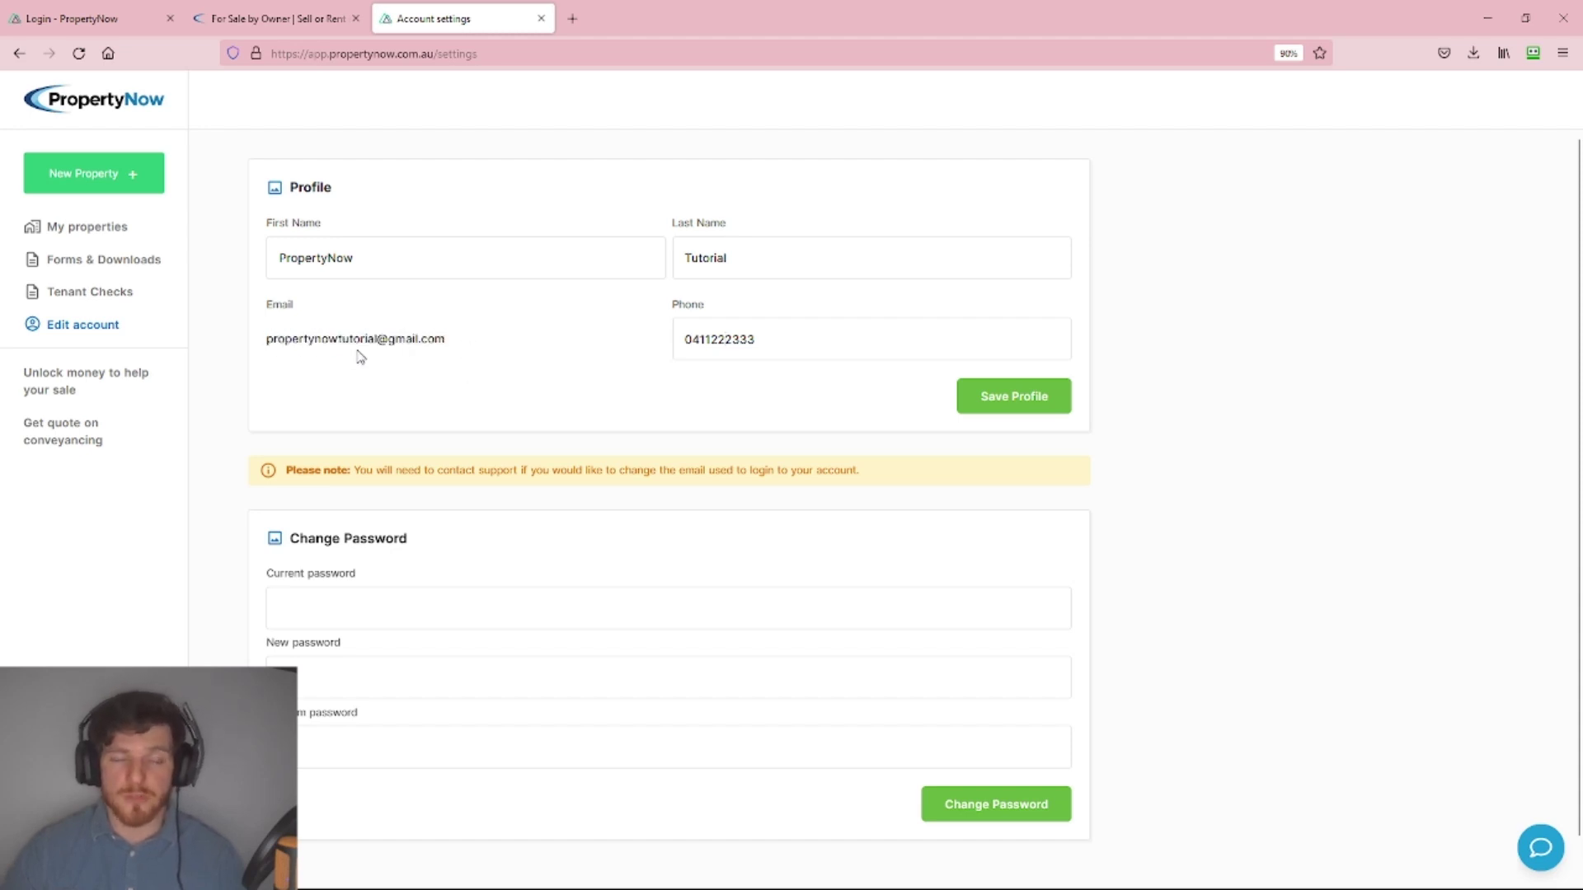
{"action": "left_click", "coordinate": [398, 257]}
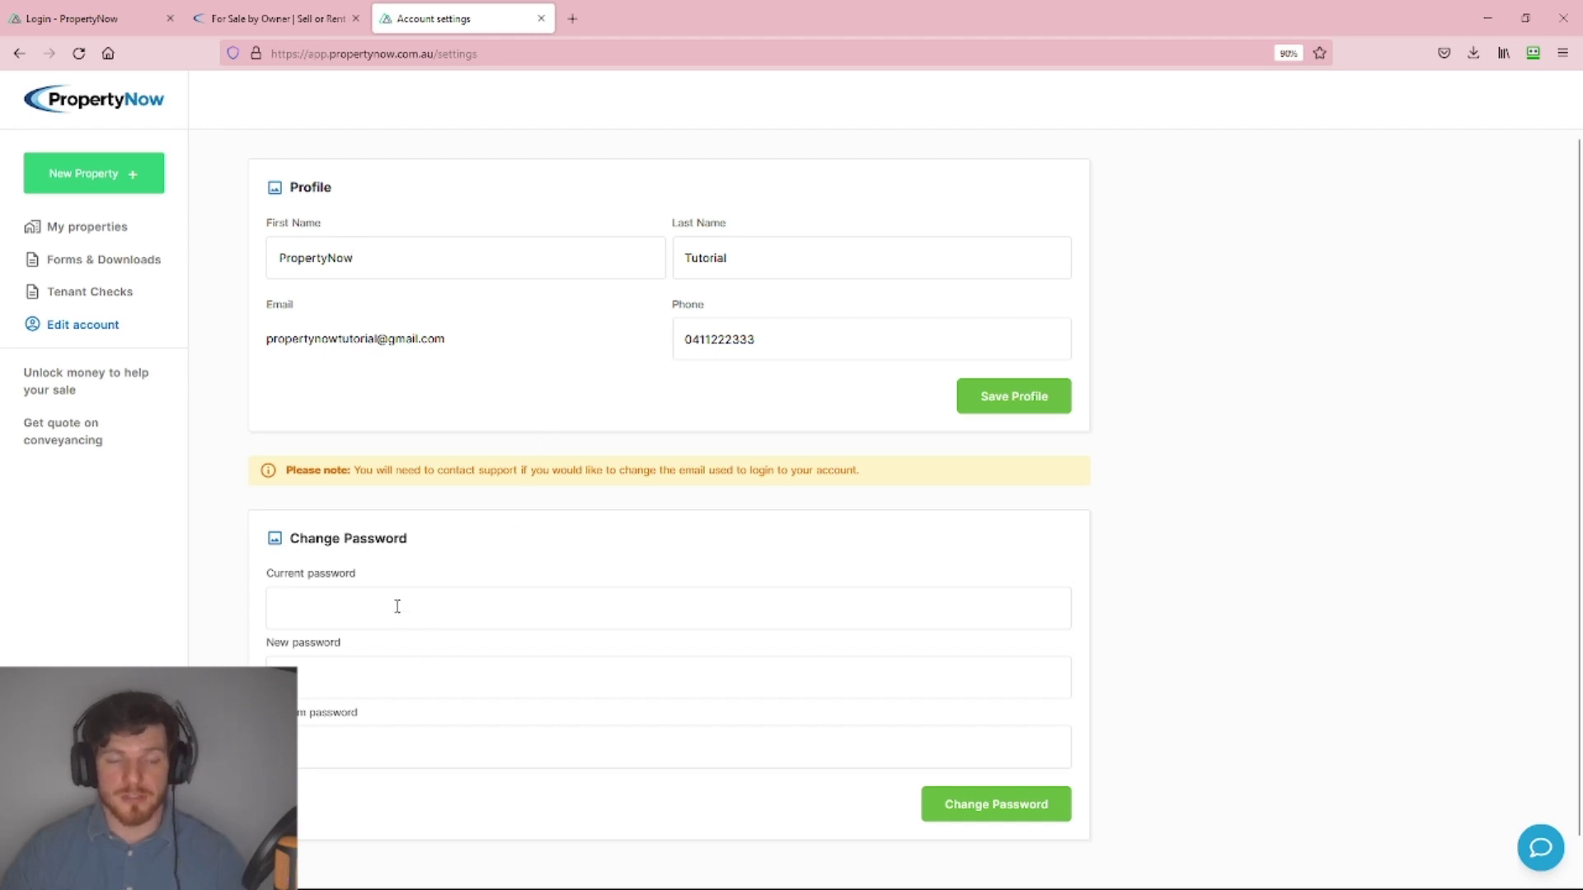
Enter the current password, a new password and its confirmation, then submit Change Password.
{"action": "scroll", "coordinate": [363, 550], "scroll_direction": "down", "scroll_amount": 1}
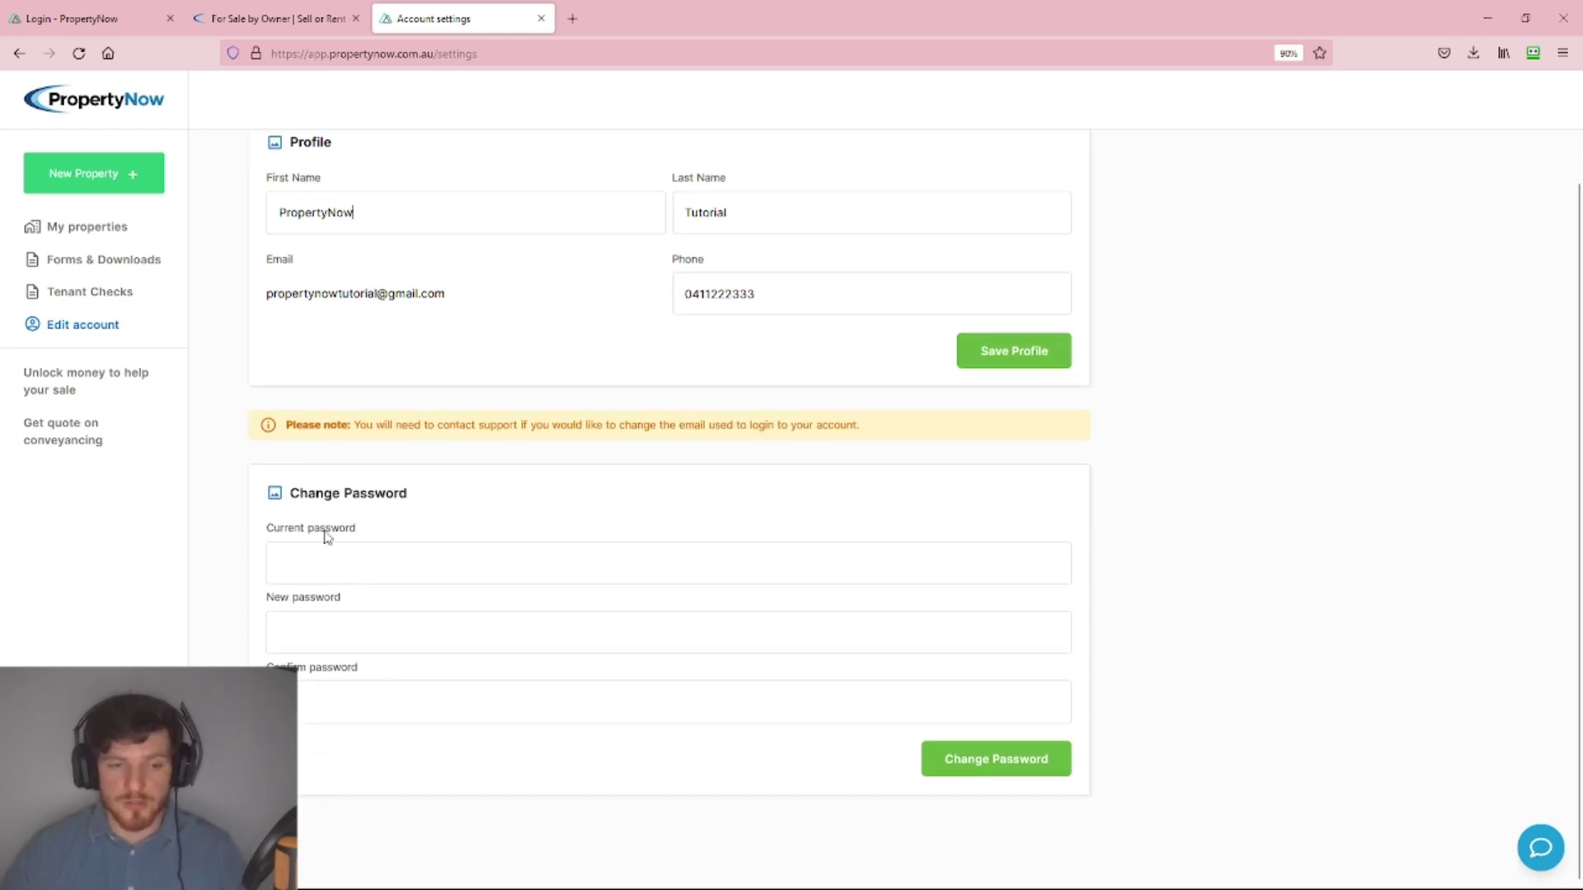
{"action": "left_click", "coordinate": [330, 564]}
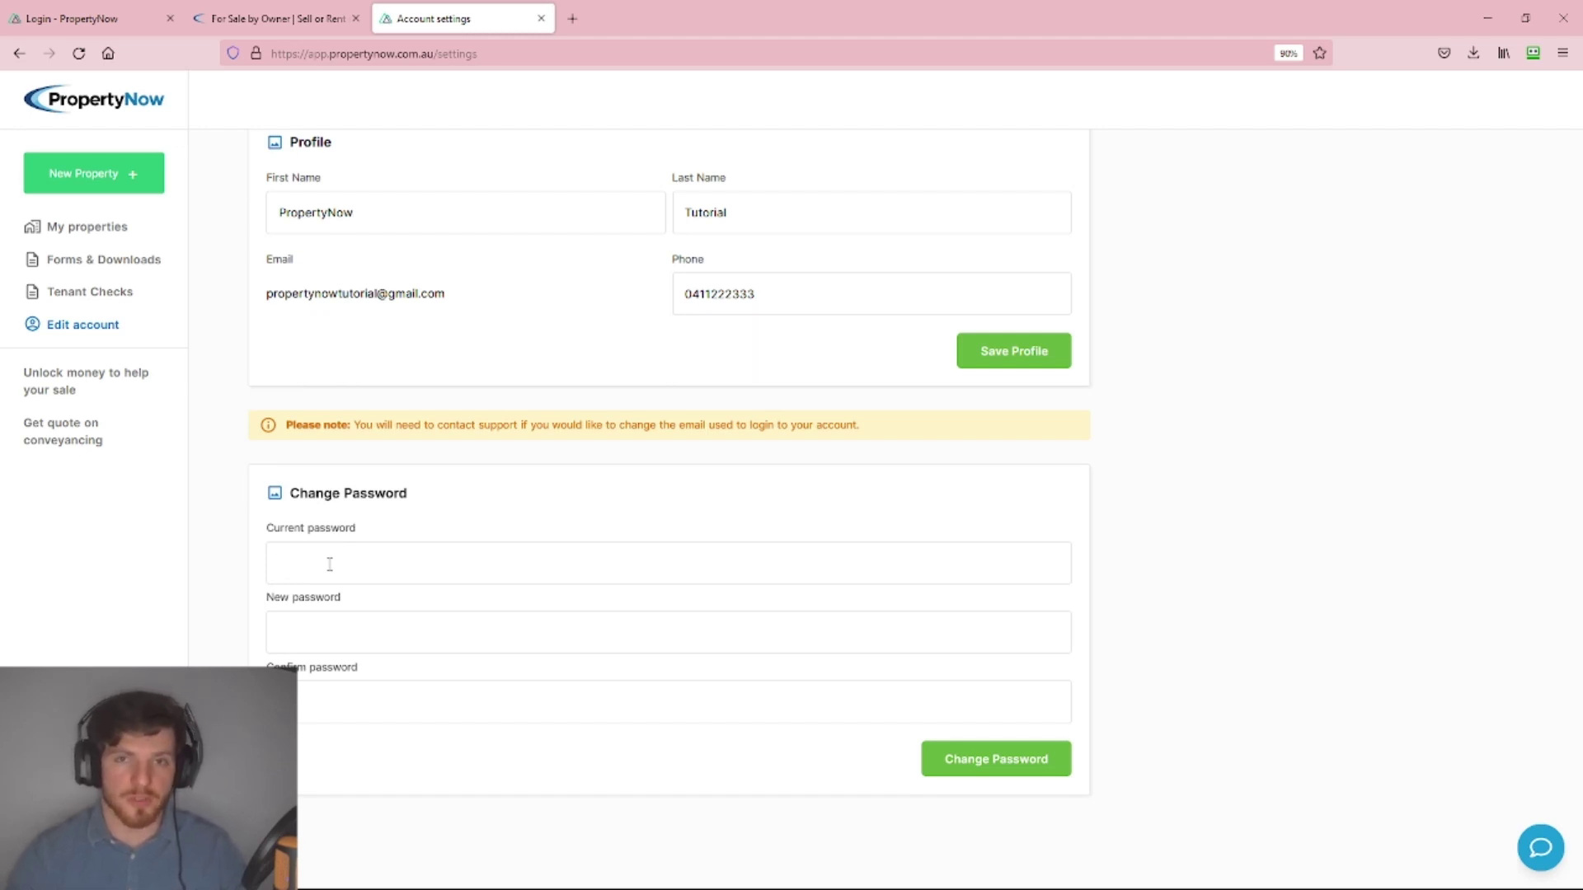
{"action": "type", "text": "•••••••••••"}
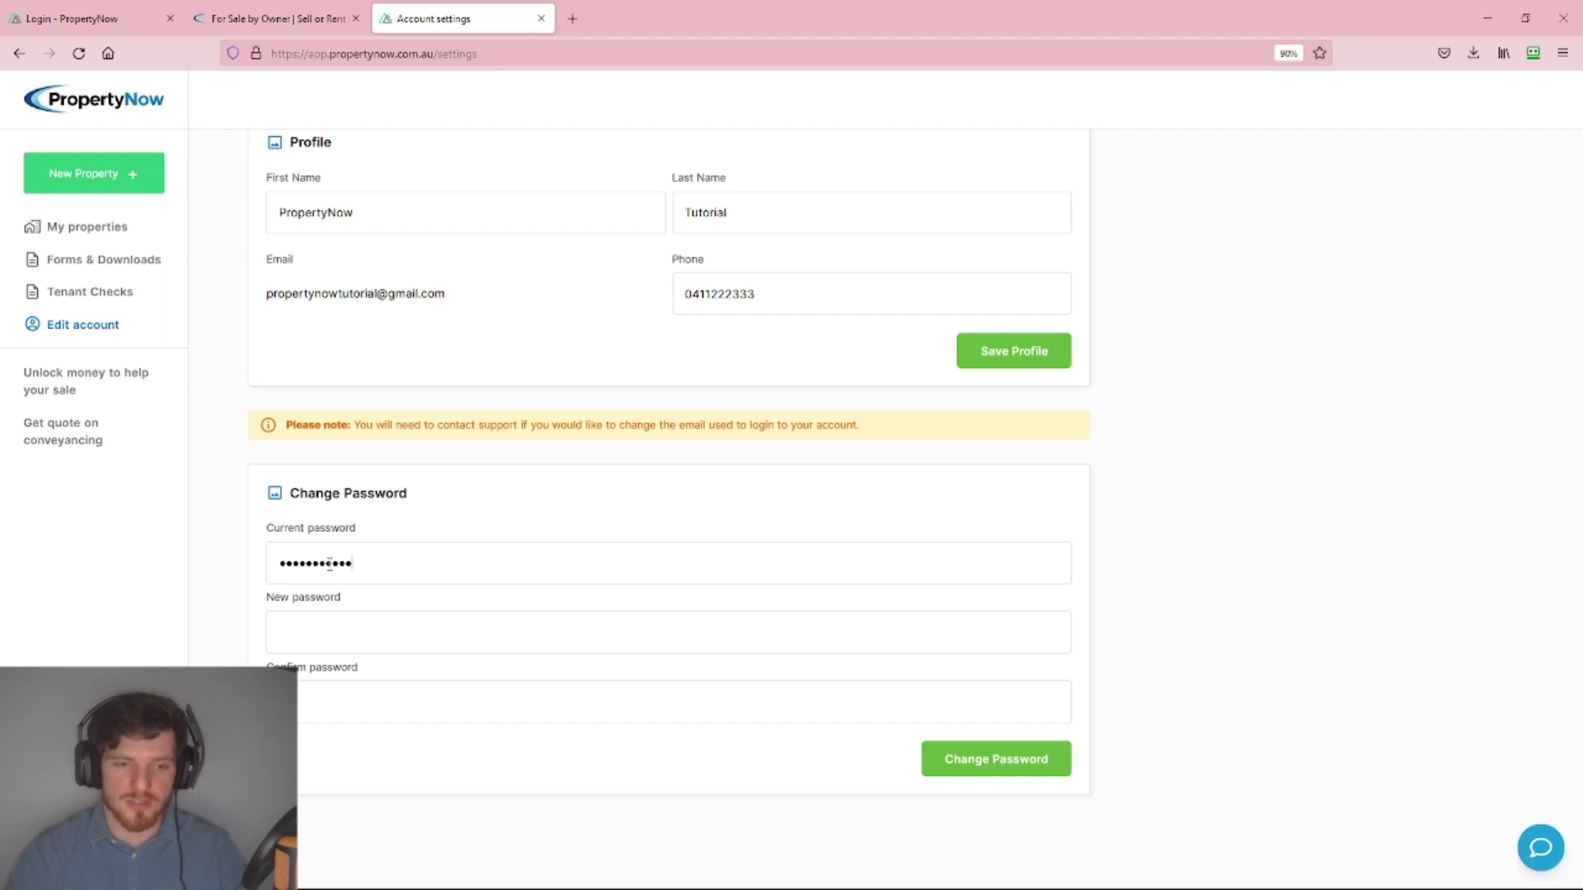
{"action": "key", "text": "ctrl+a"}
{"action": "type", "text": "•••••••••"}
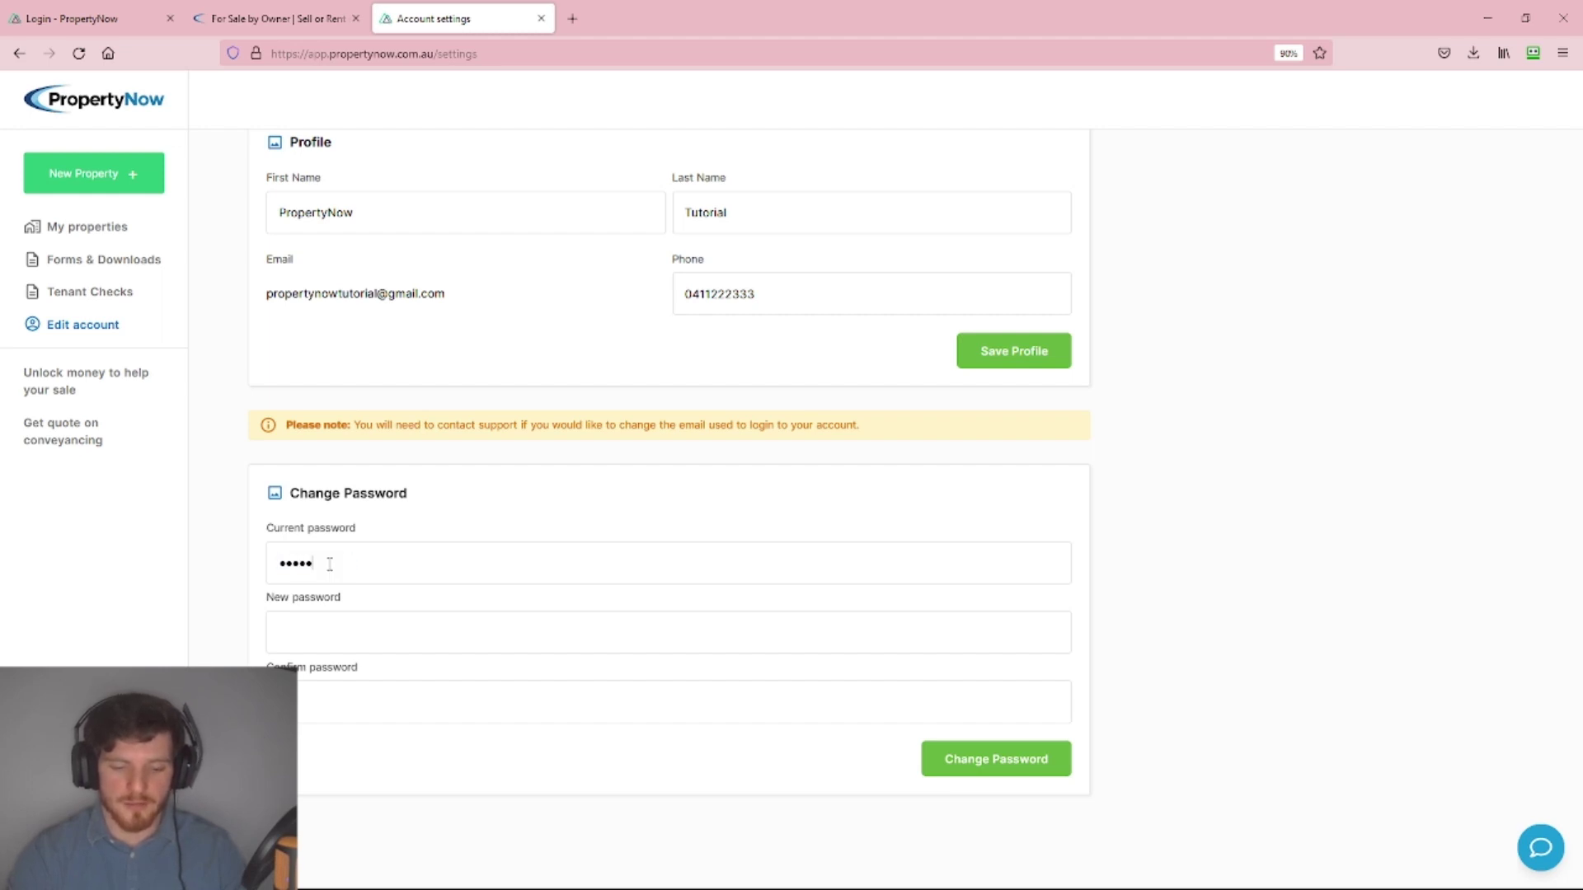
{"action": "type", "text": "•"}
{"action": "key", "text": "Tab"}
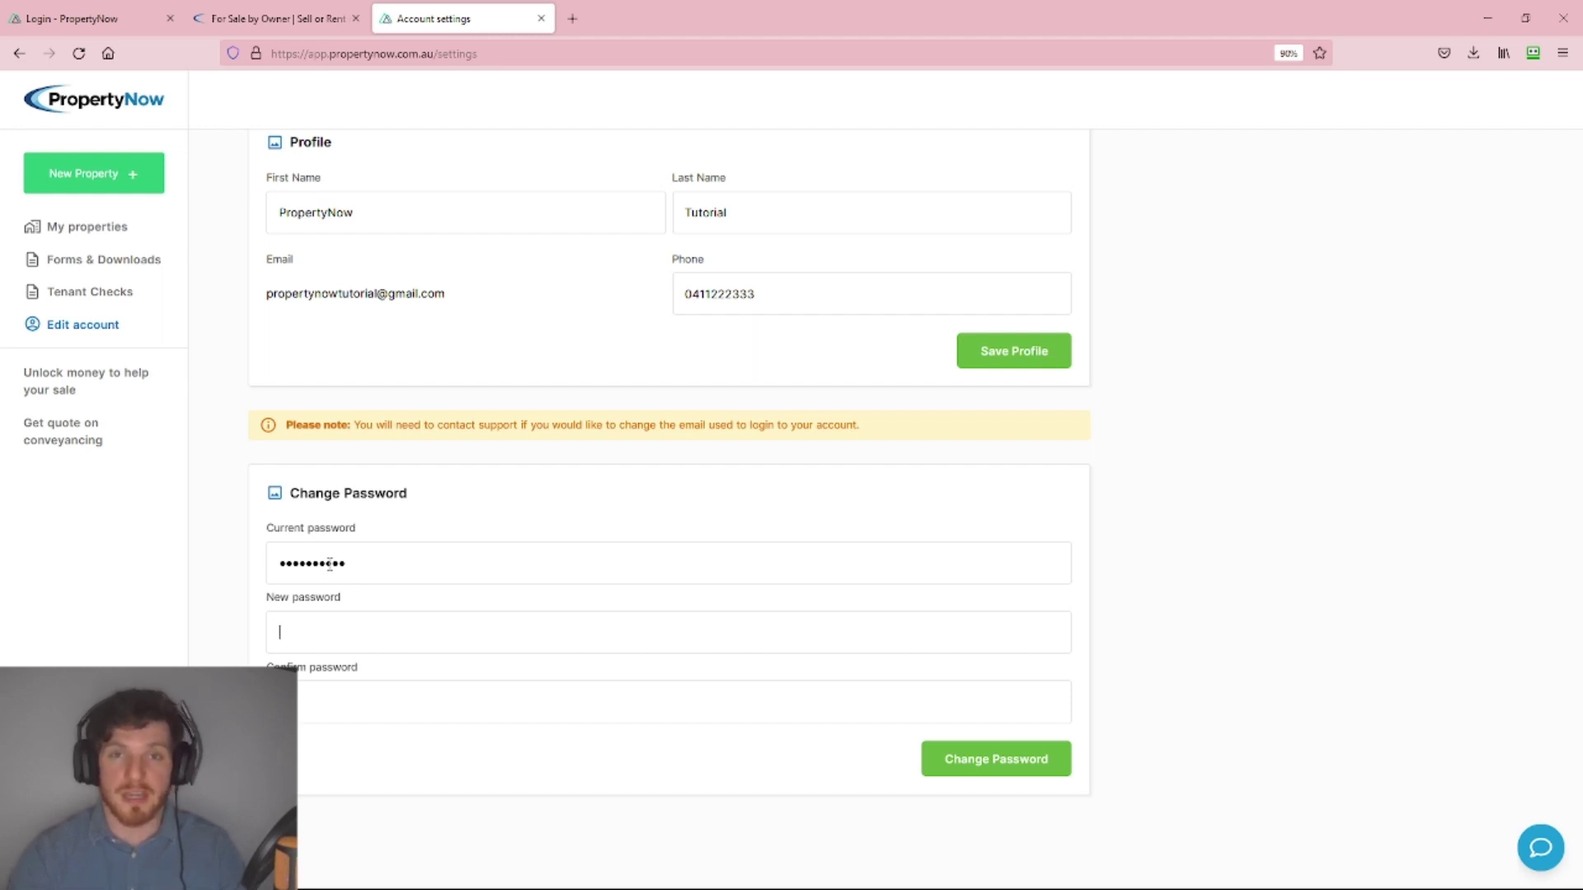
{"action": "type", "text": "••••••••••••"}
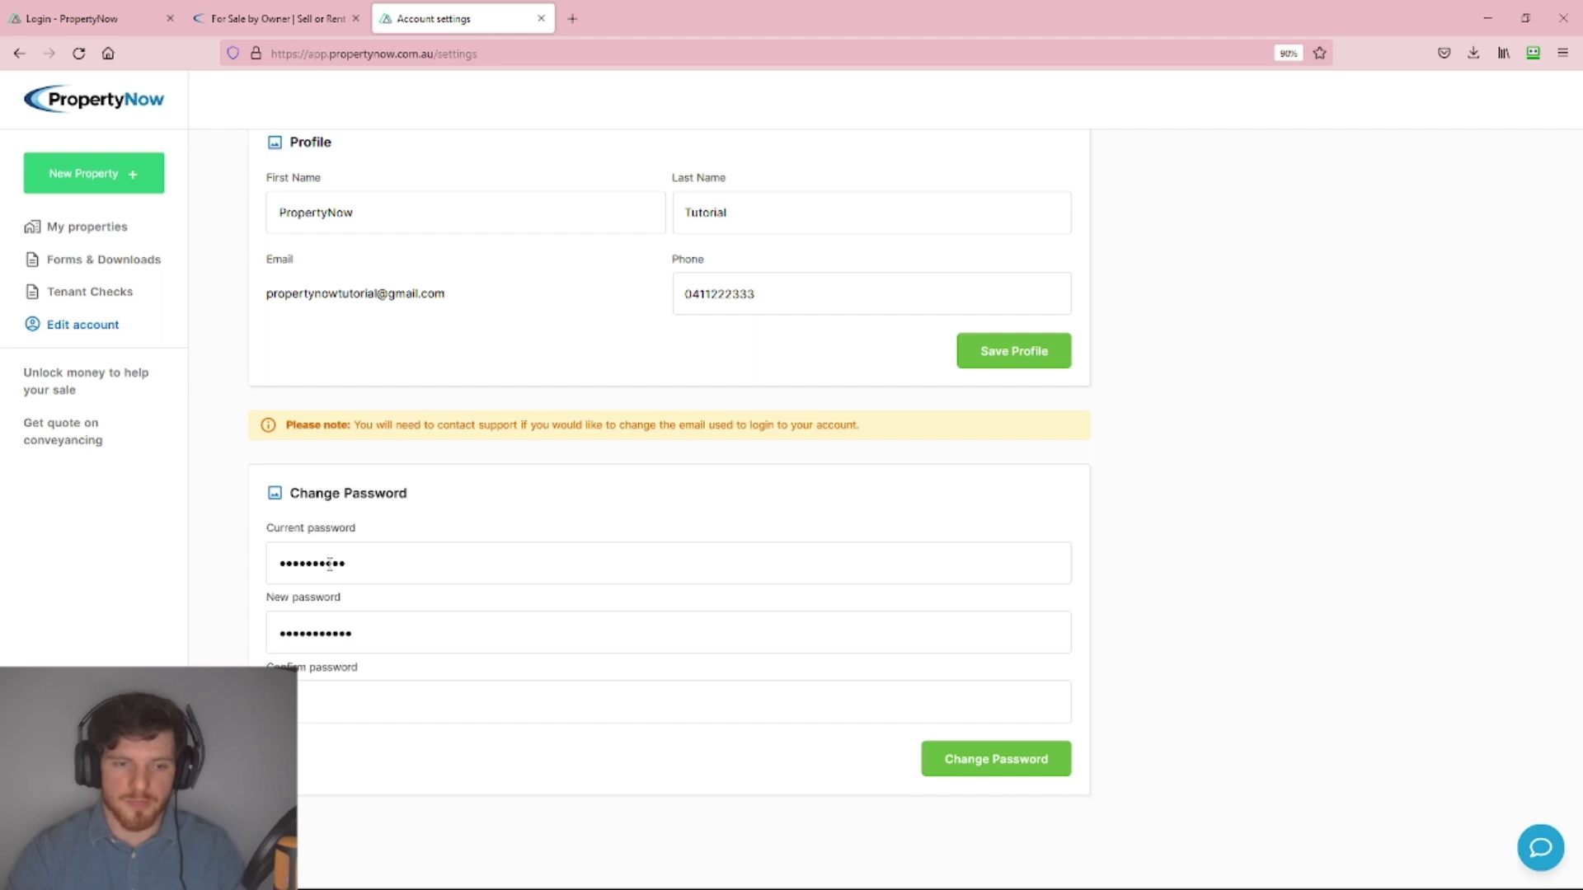
{"action": "key", "text": "Tab"}
{"action": "type", "text": "••••••••••••"}
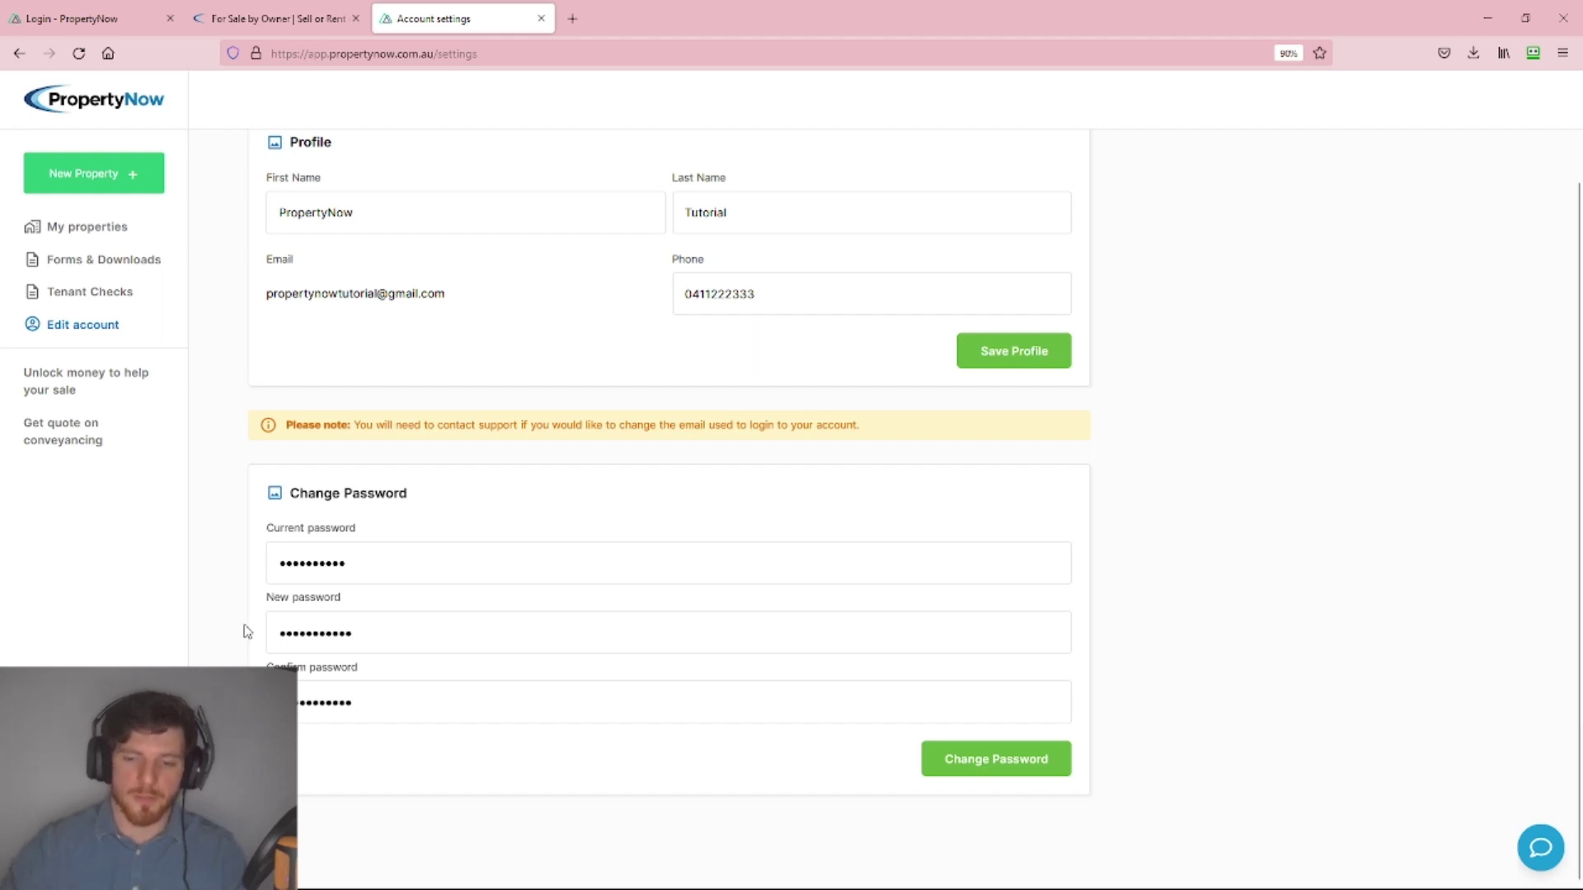
{"action": "left_click", "coordinate": [971, 764]}
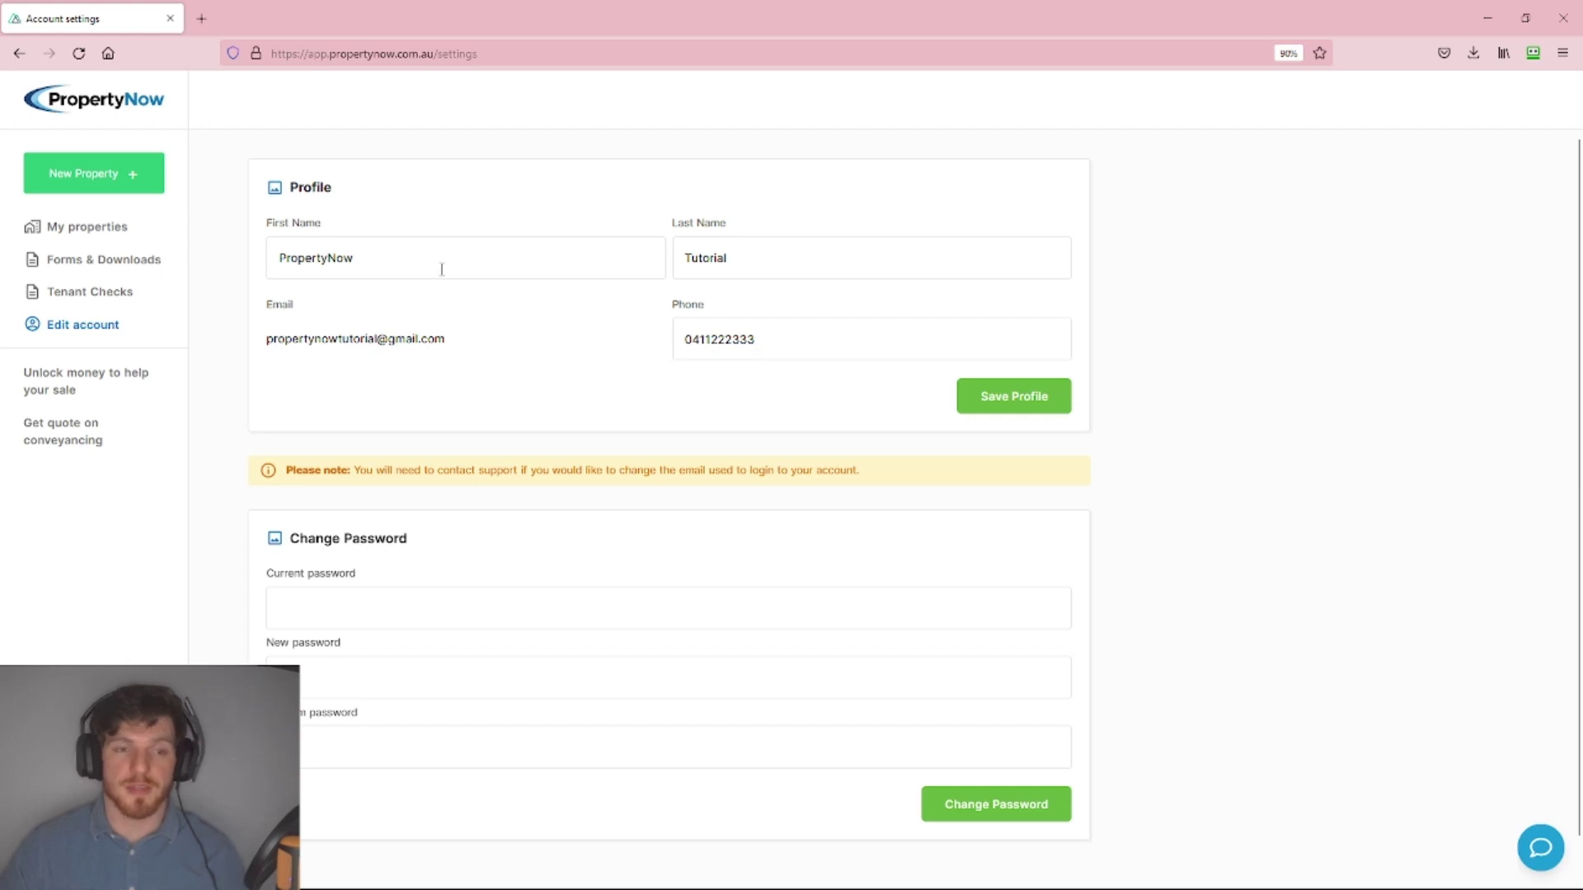
Retype the first name as 'PropertyNow' and save the profile.
{"action": "left_click", "coordinate": [417, 262]}
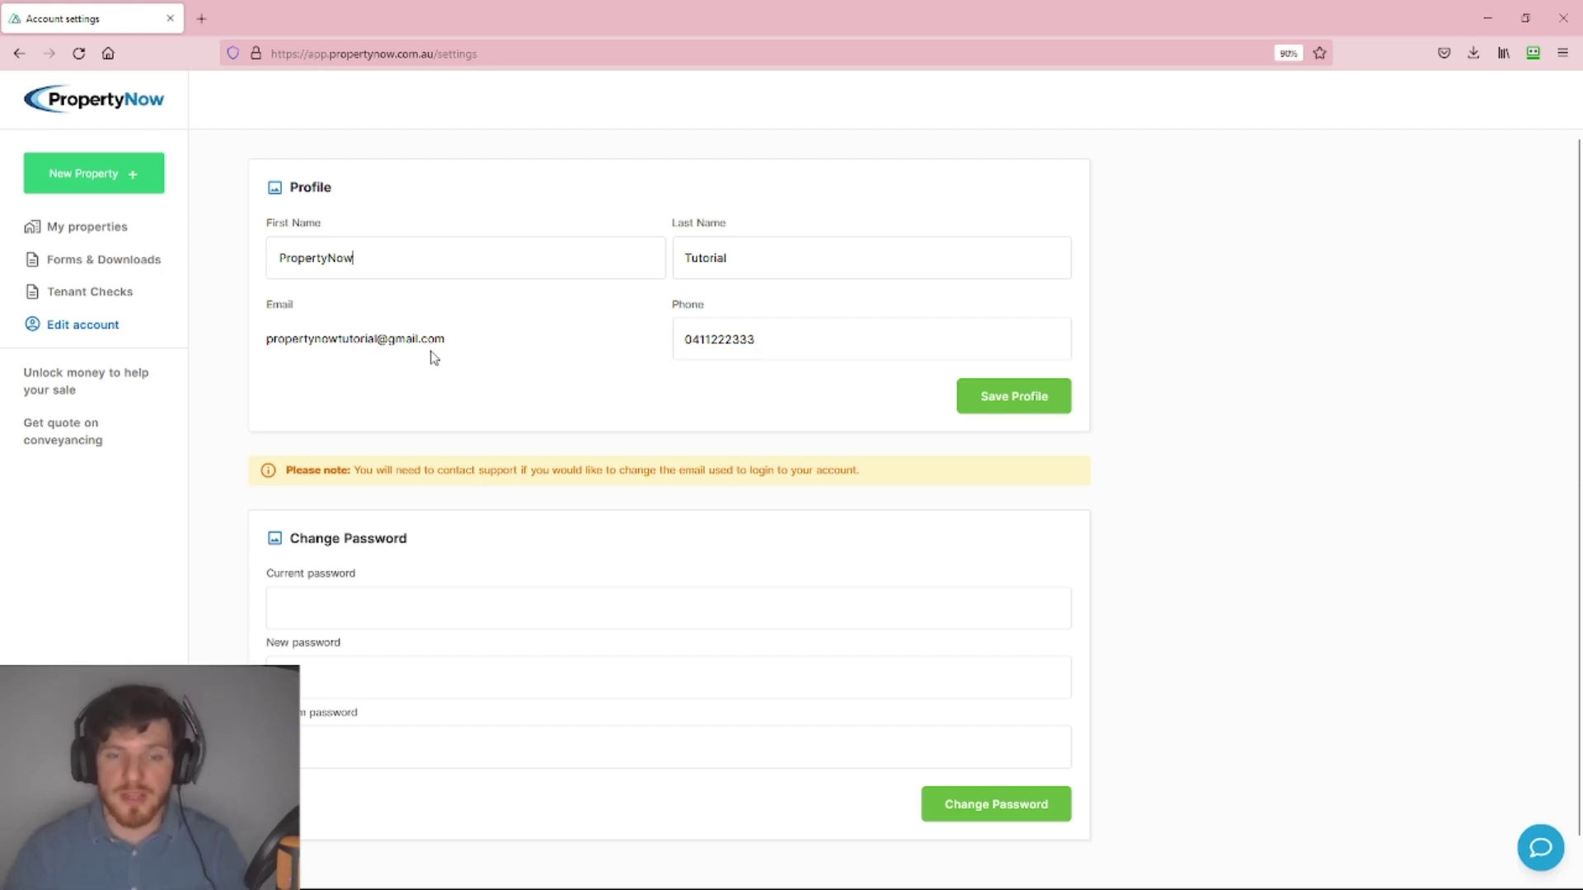
{"action": "key", "text": "BackSpace"}
{"action": "key", "text": "BackSpace"}
{"action": "key", "text": "BackSpace"}
{"action": "key", "text": "BackSpace"}
{"action": "key", "text": "BackSpace"}
{"action": "key", "text": "BackSpace"}
{"action": "key", "text": "BackSpace"}
{"action": "key", "text": "BackSpace"}
{"action": "key", "text": "BackSpace"}
{"action": "key", "text": "BackSpace"}
{"action": "key", "text": "BackSpace"}
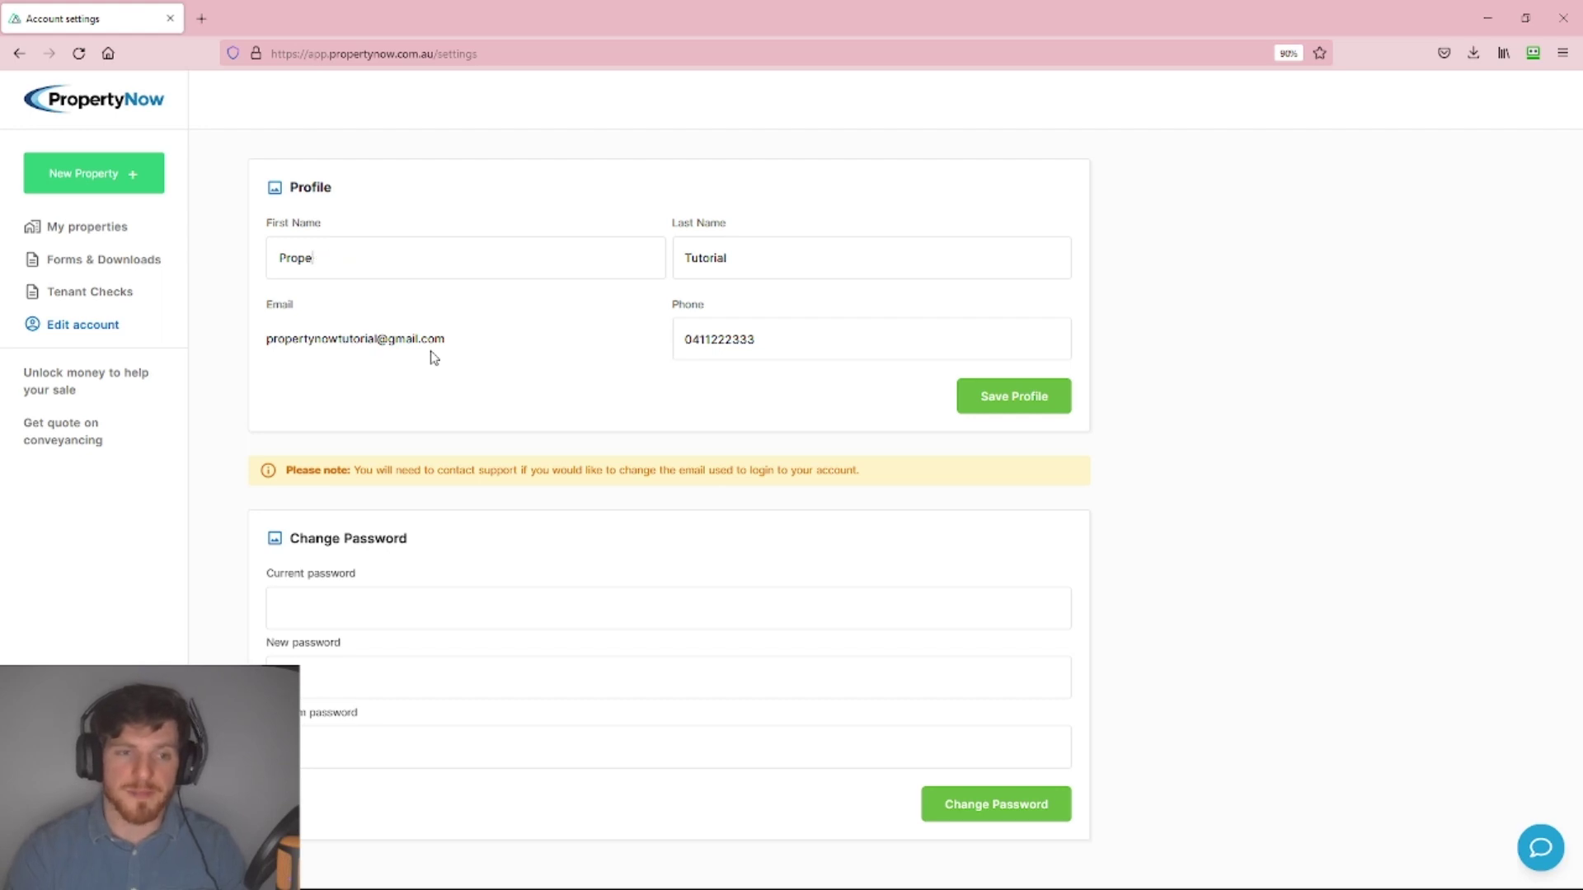
{"action": "type", "text": "Propert"}
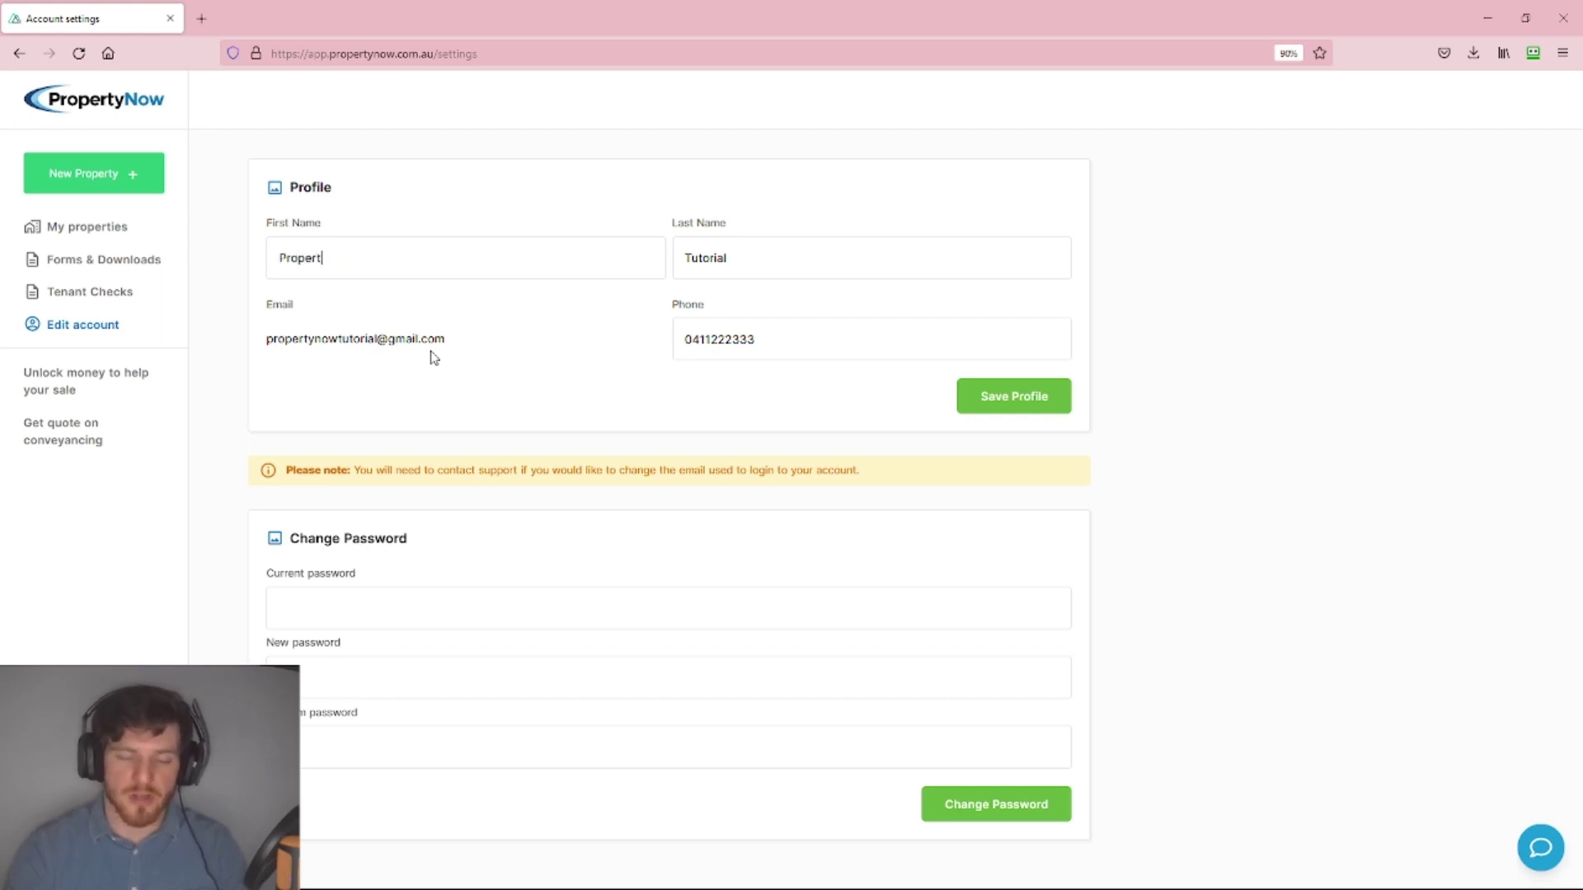
{"action": "type", "text": "yNow"}
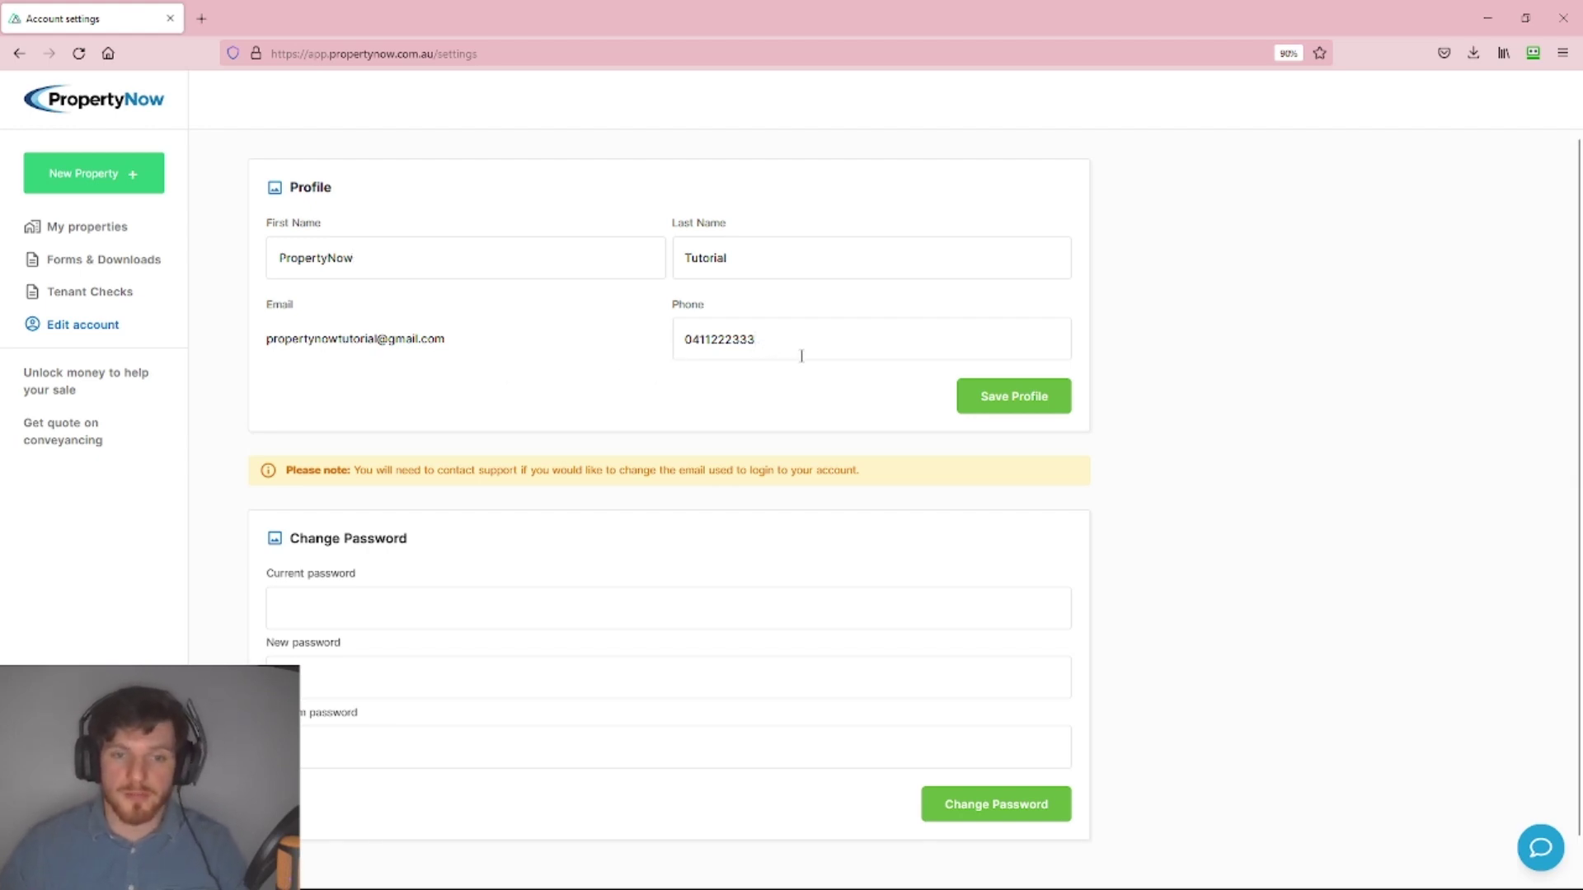
{"action": "left_click", "coordinate": [995, 411]}
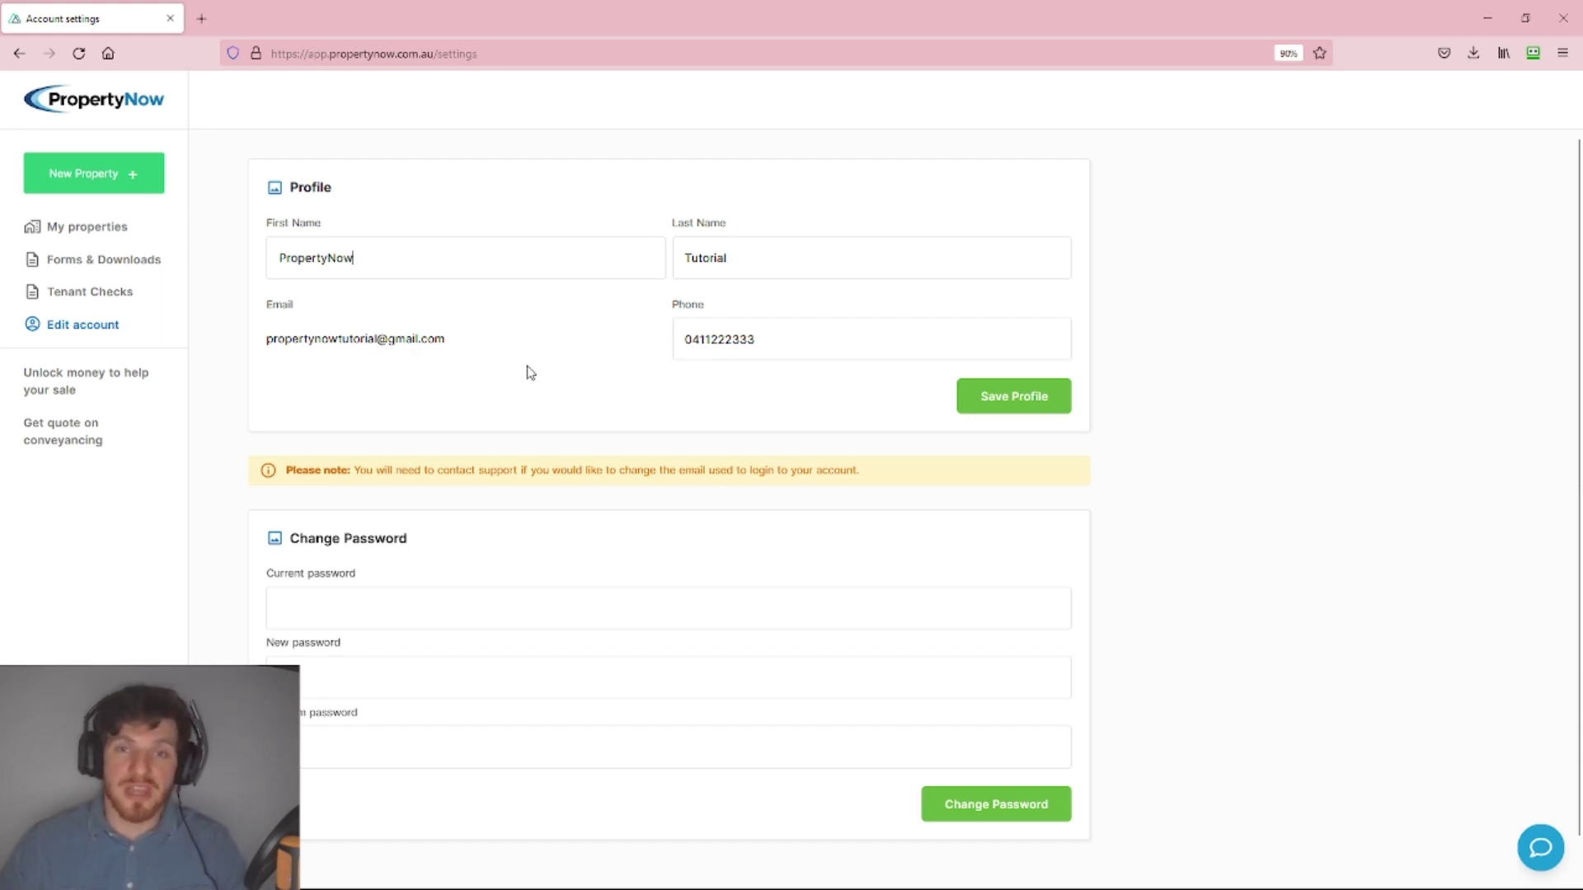
After reading the contact-support note, type the support e-mail address over the first name.
{"action": "left_click_drag", "start_coordinate": [904, 484], "coordinate": [288, 493]}
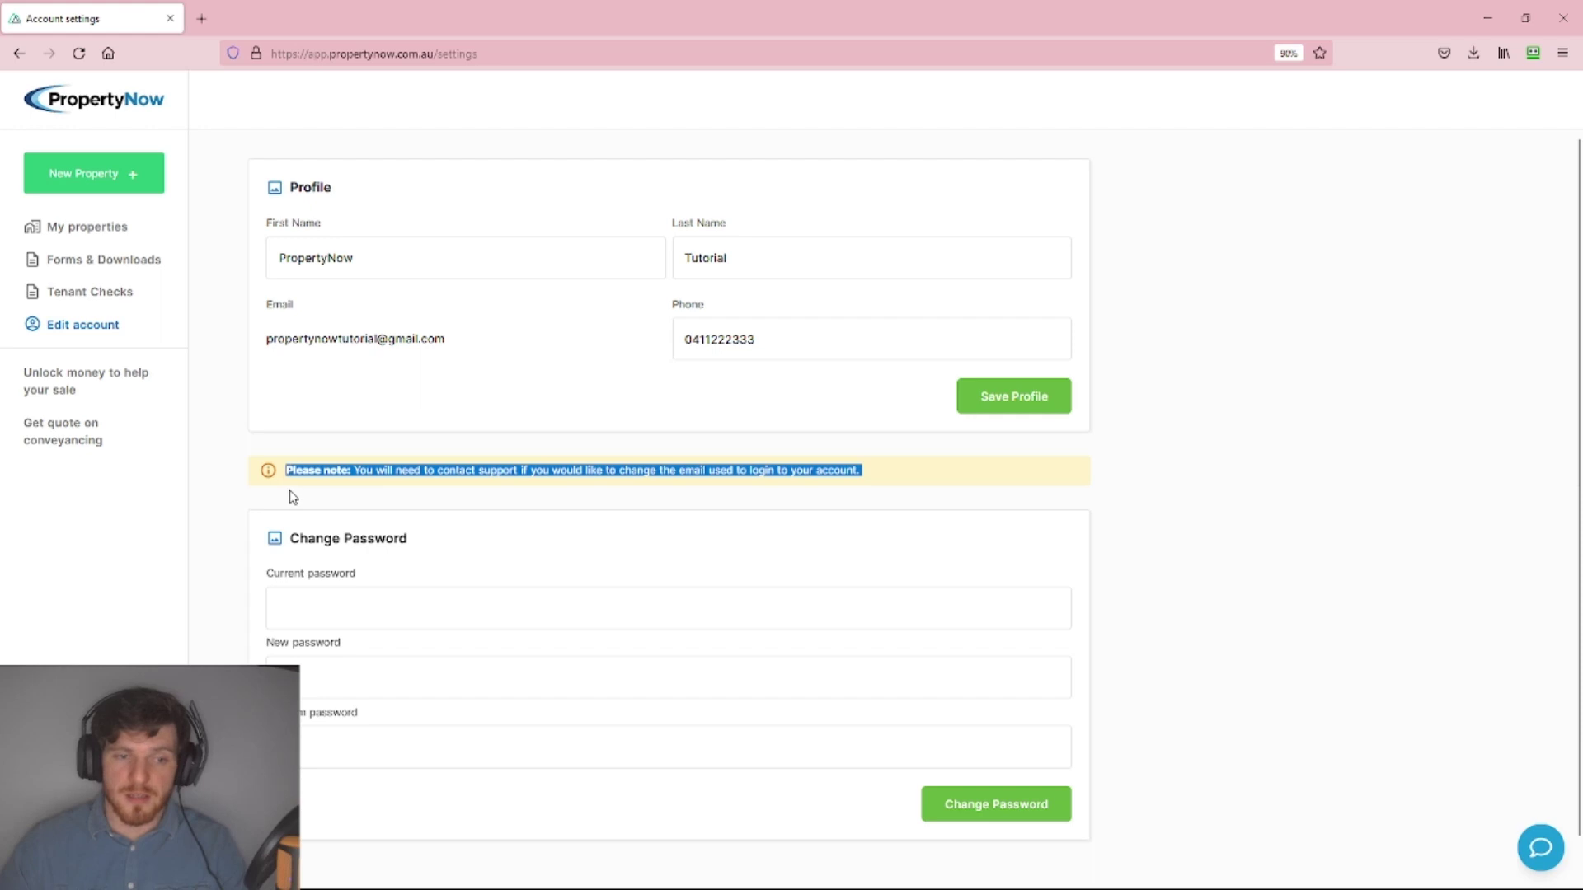
{"action": "left_click", "coordinate": [492, 496]}
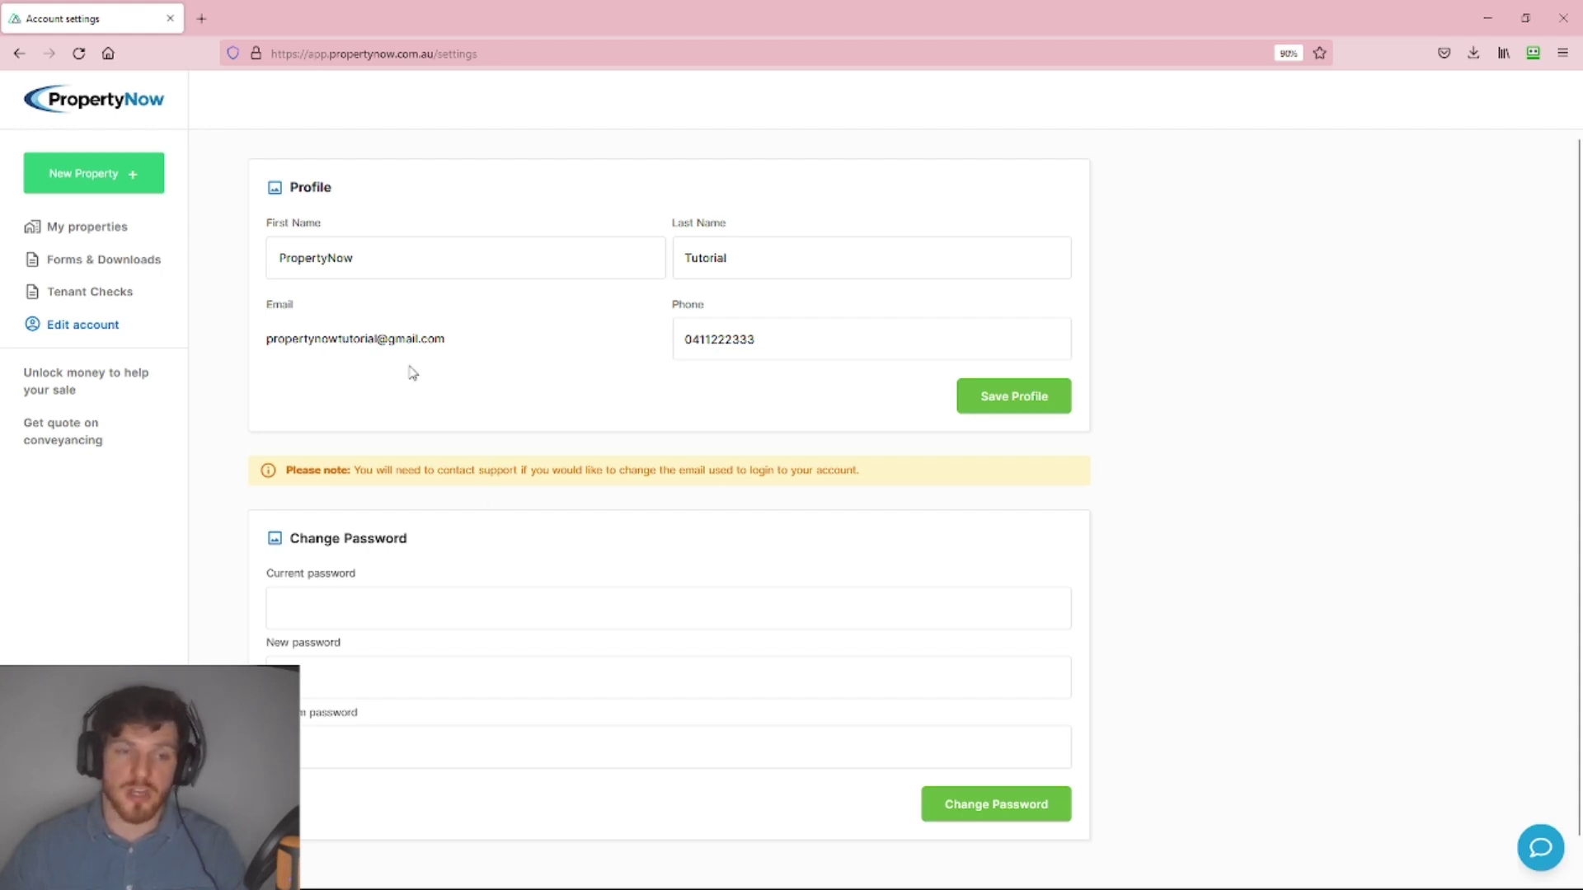
{"action": "left_click_drag", "start_coordinate": [411, 252], "coordinate": [18, 286]}
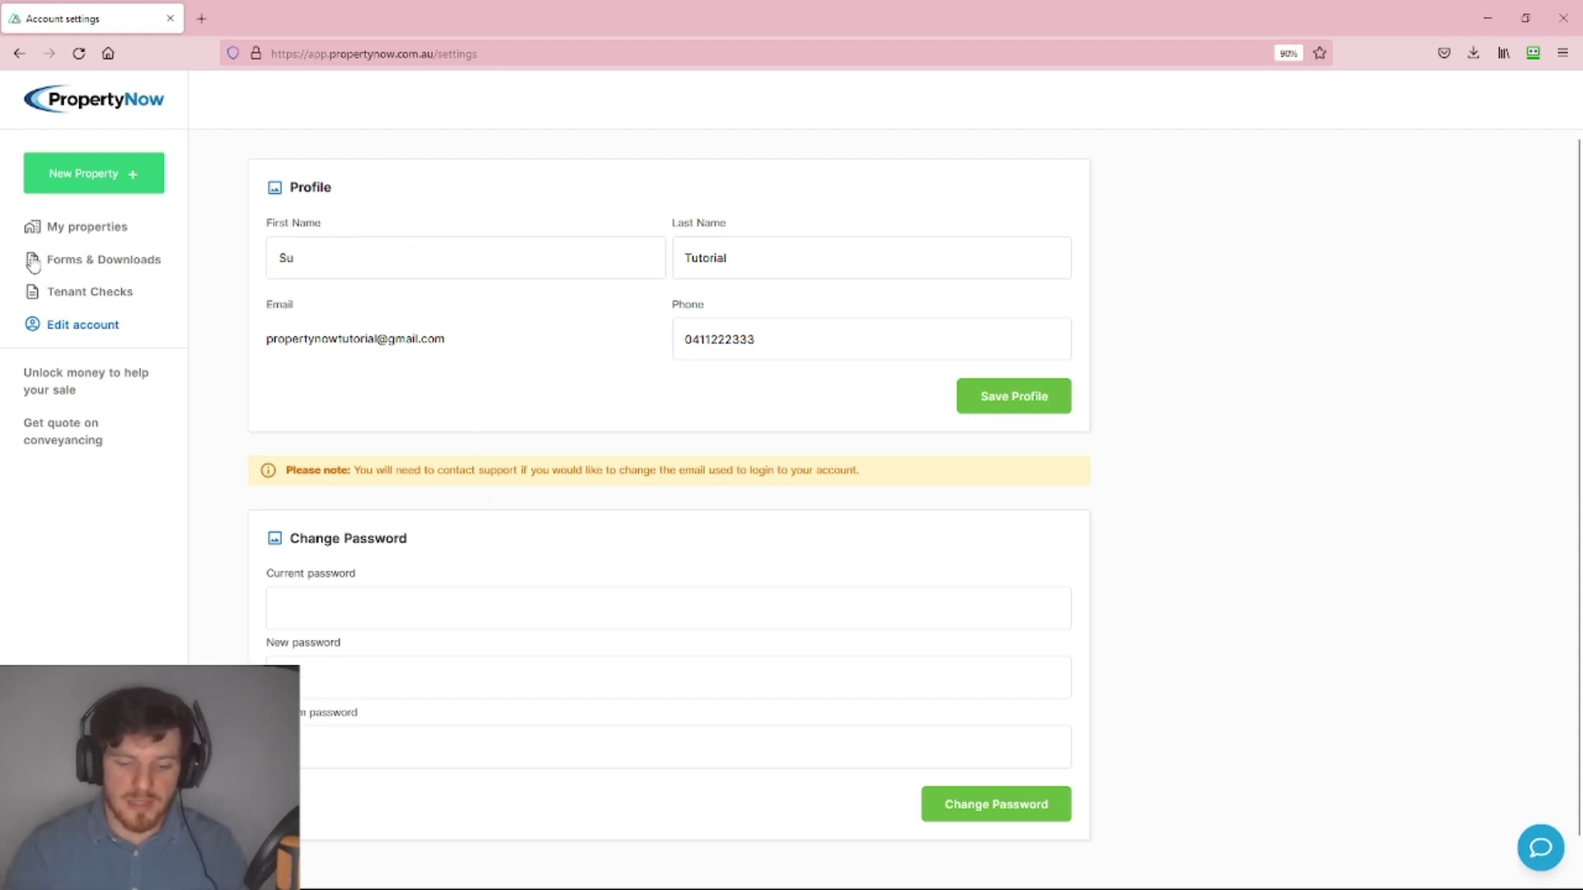
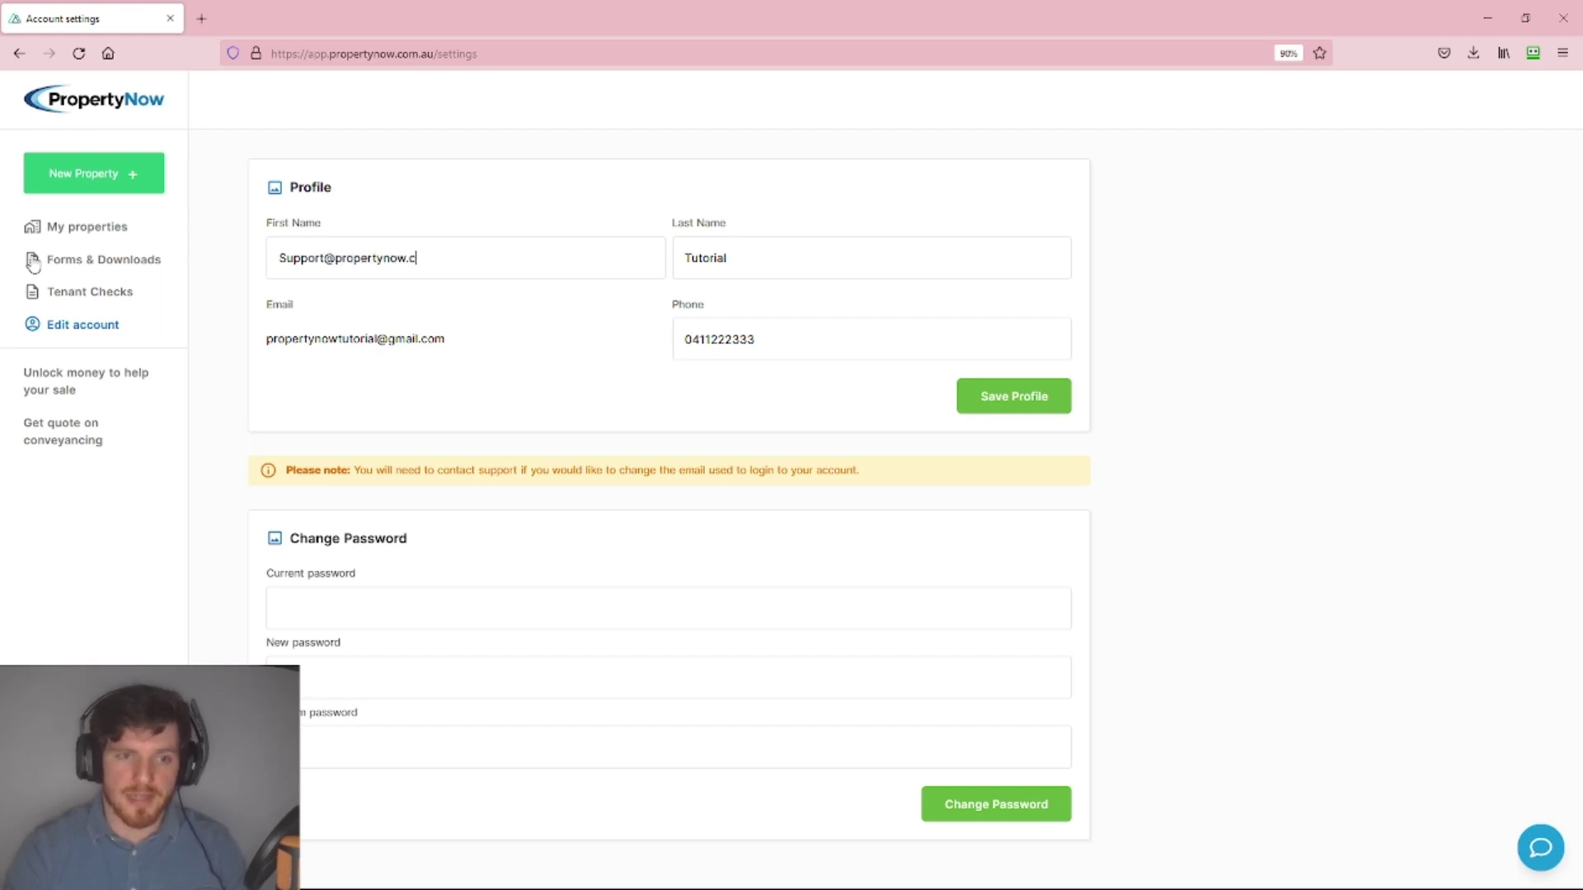